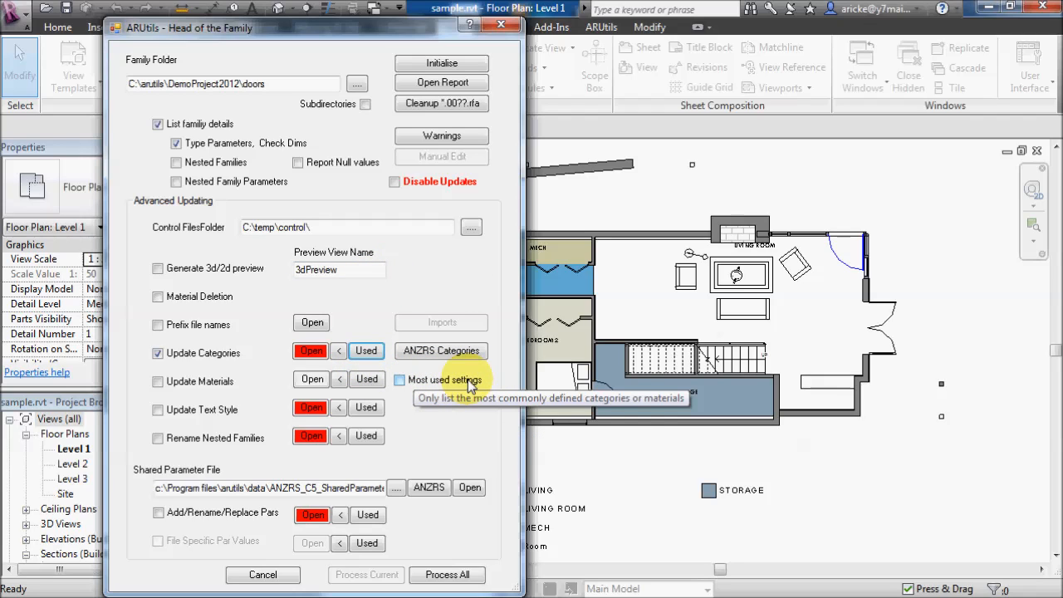
# - Regenerate the list of used categories for the door families and review the exported subcategory rows
pyautogui.click(366, 352)
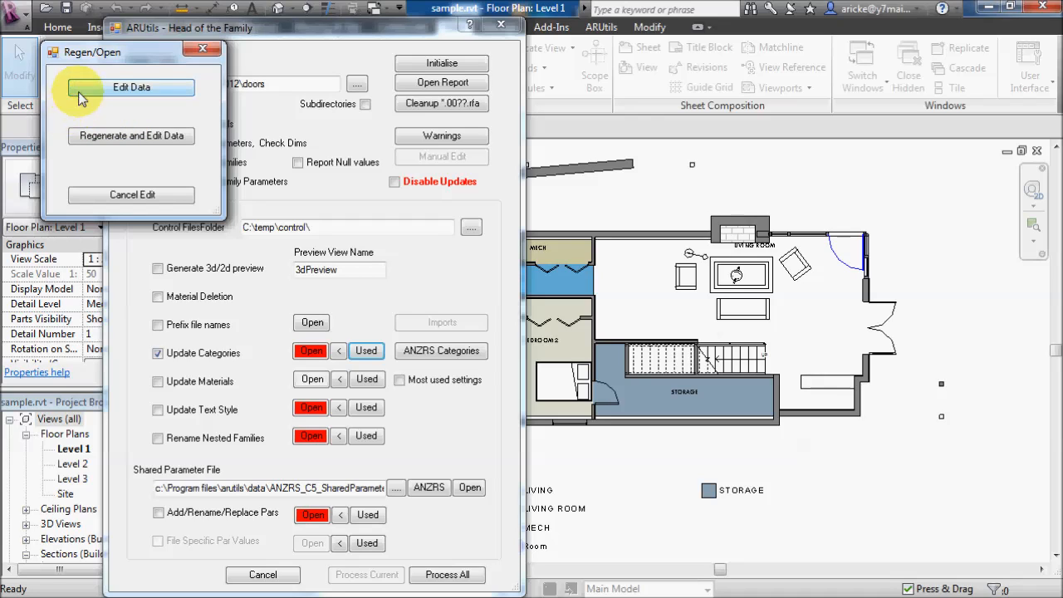
pyautogui.click(150, 135)
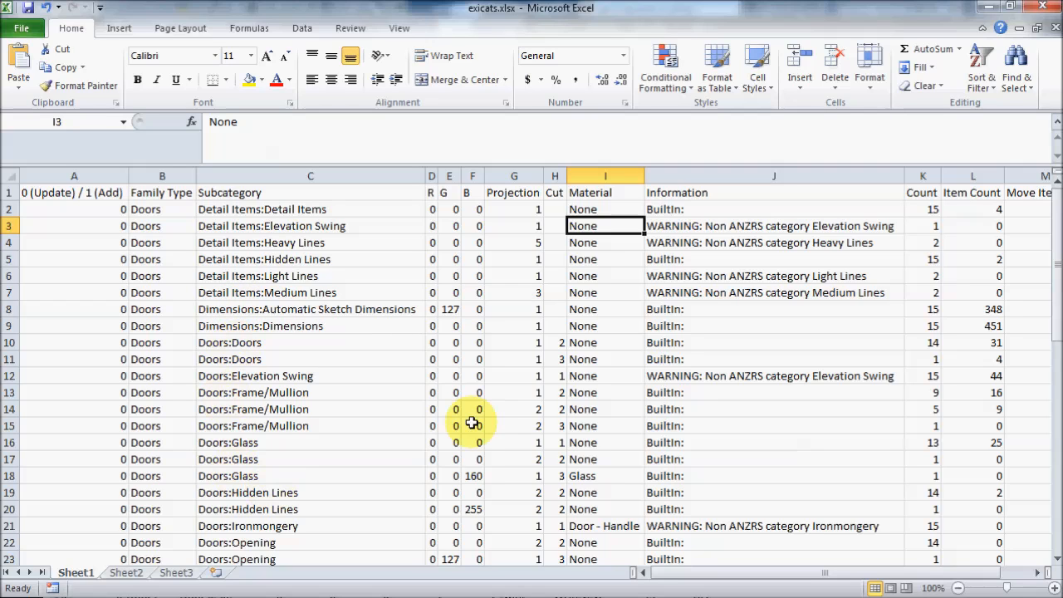
pyautogui.moveTo(1059, 287); pyautogui.dragTo(1060, 407)
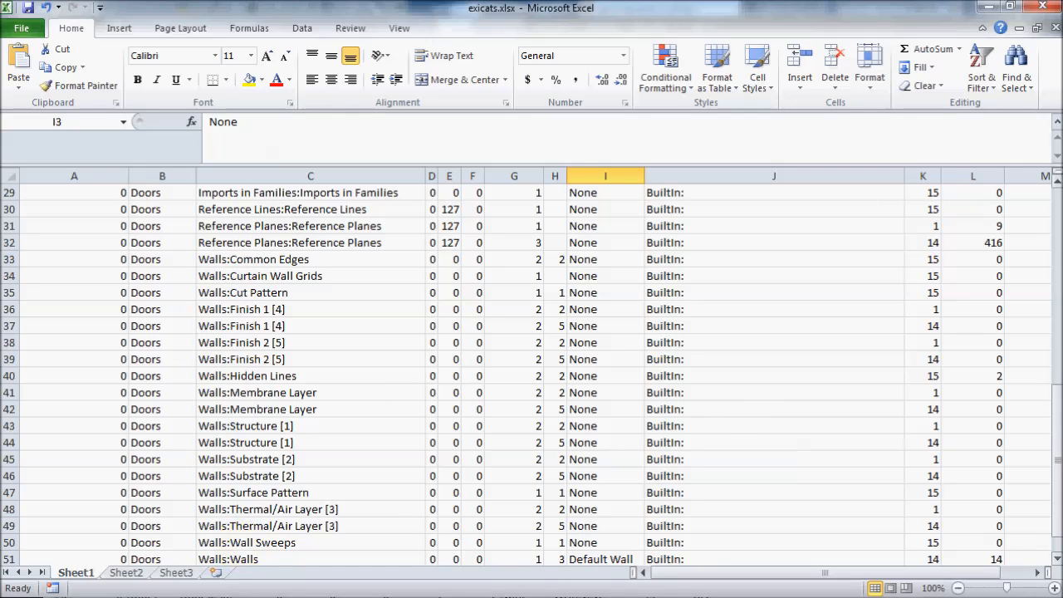
pyautogui.moveTo(1059, 425); pyautogui.dragTo(1057, 200)
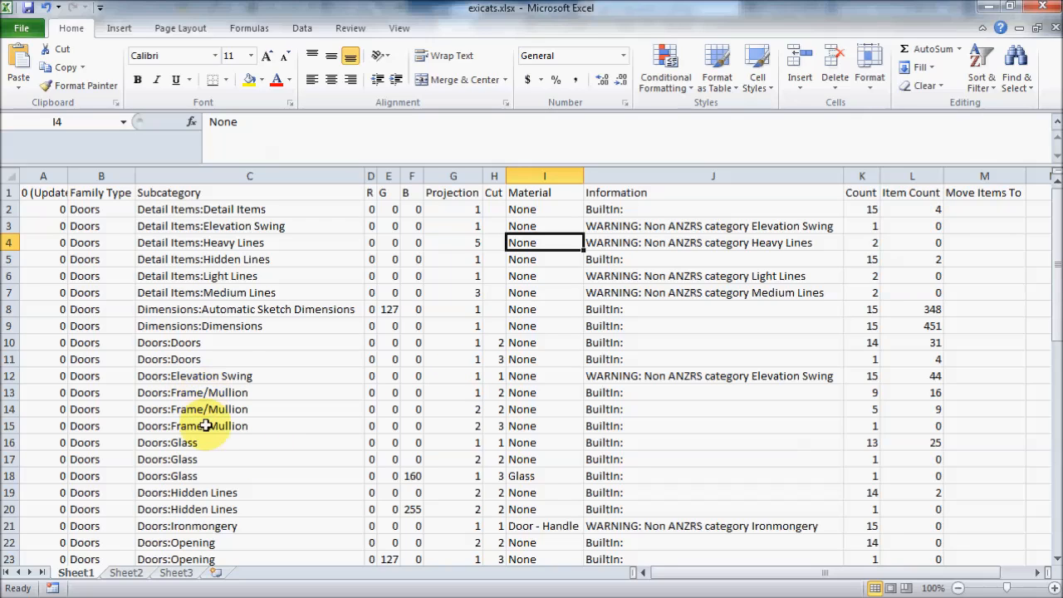
# - Compare the count and item count values of the three Doors:Frame/Mullion rows
pyautogui.click(210, 393)
pyautogui.click(214, 409)
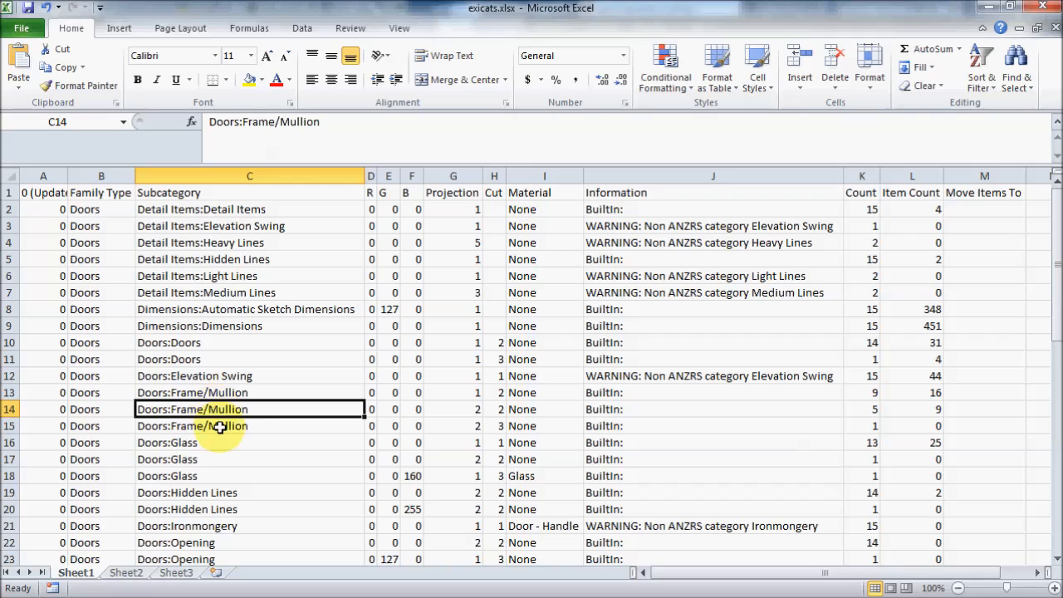
pyautogui.click(220, 427)
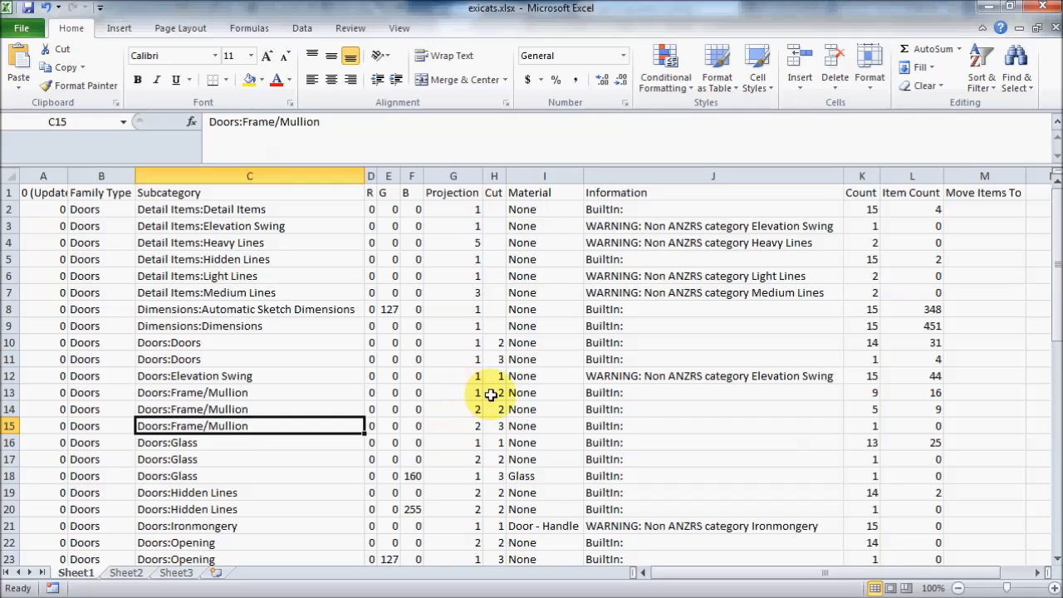
pyautogui.click(865, 394)
pyautogui.click(864, 409)
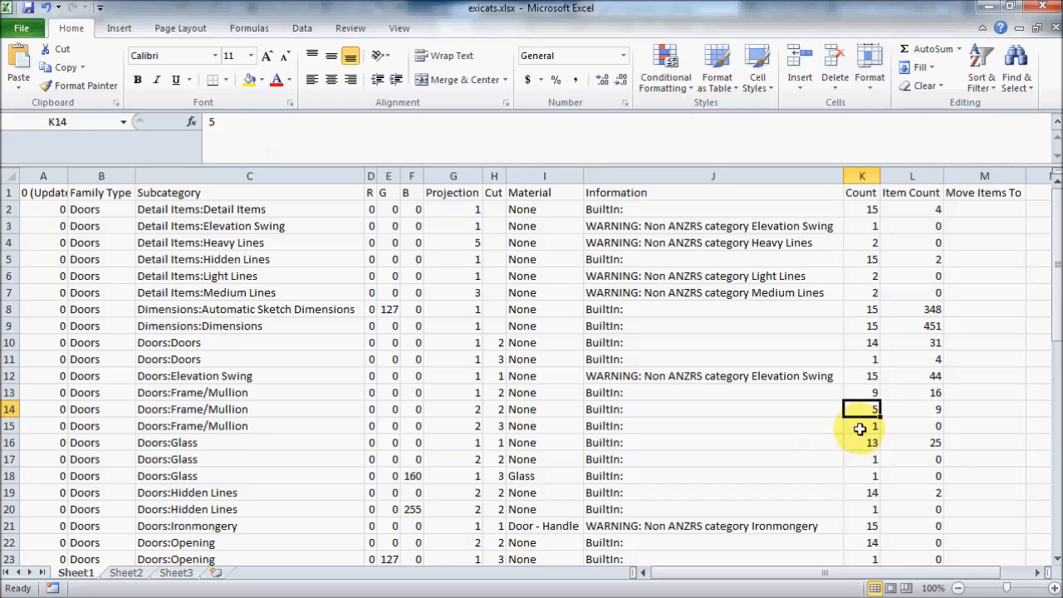
pyautogui.click(861, 427)
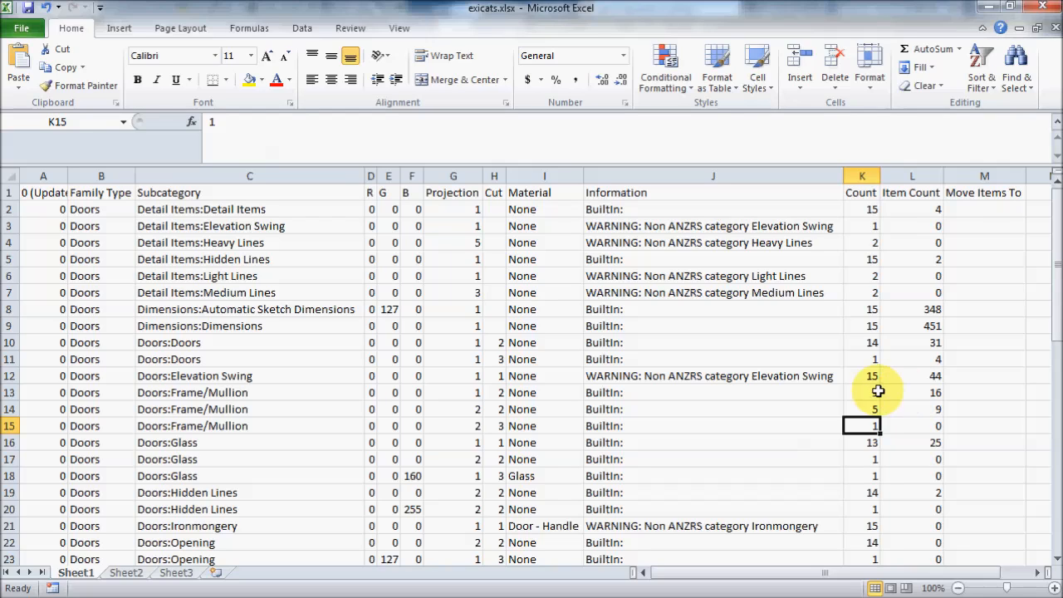
pyautogui.click(917, 394)
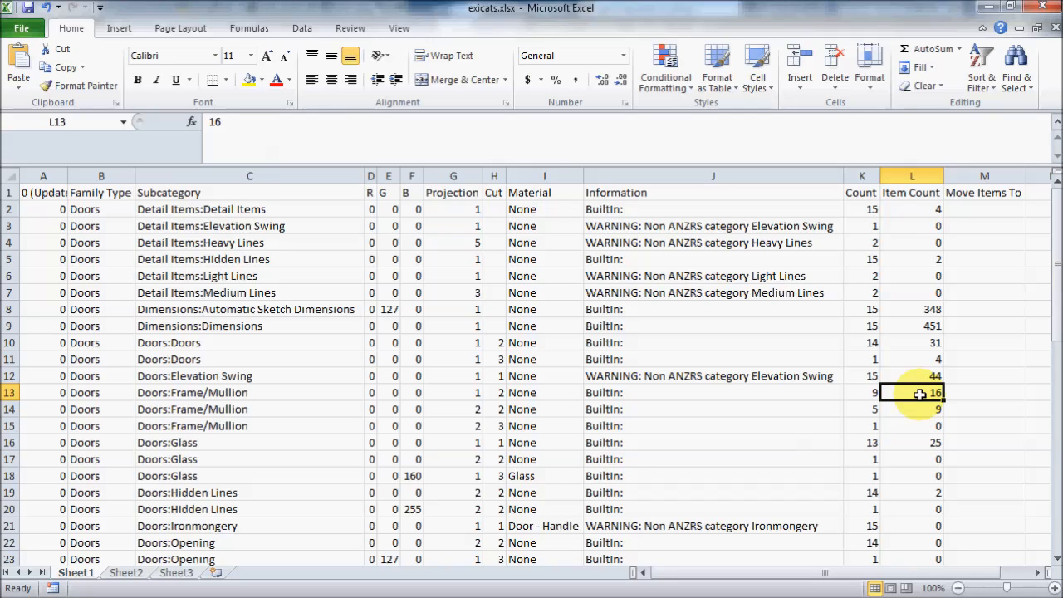
pyautogui.click(496, 135)
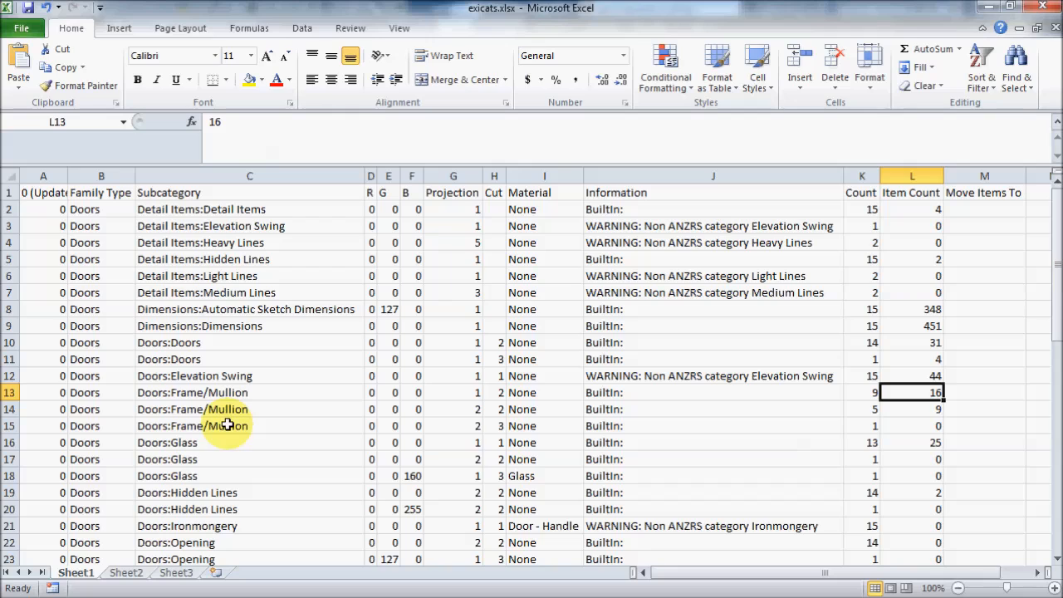
pyautogui.click(868, 392)
pyautogui.click(925, 390)
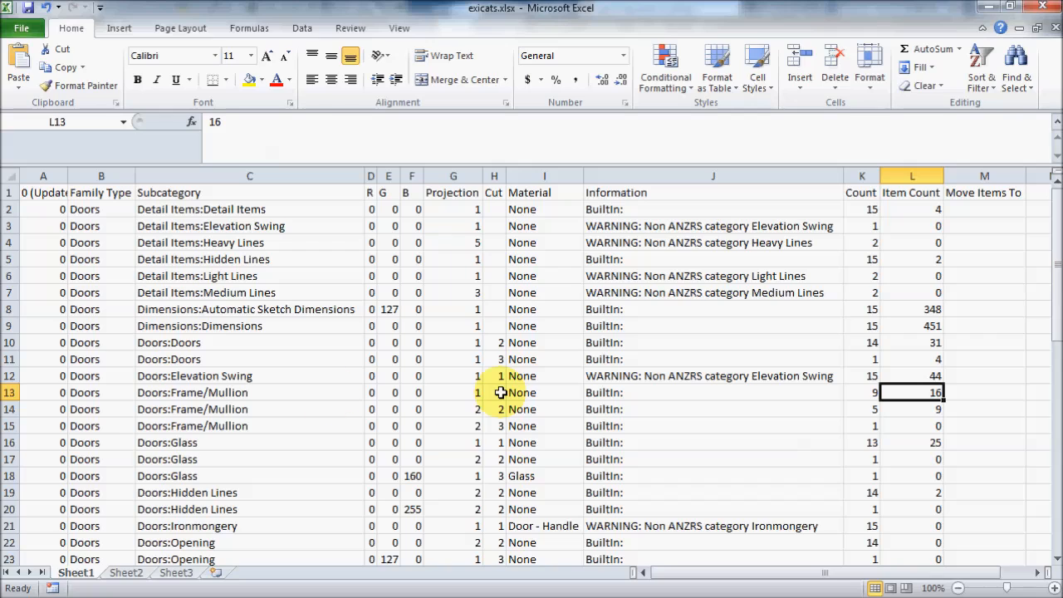
# - Delete the second and third Doors:Frame/Mullion rows, 14 and 15, then save and close the workbook
pyautogui.moveTo(6, 408); pyautogui.dragTo(6, 425)
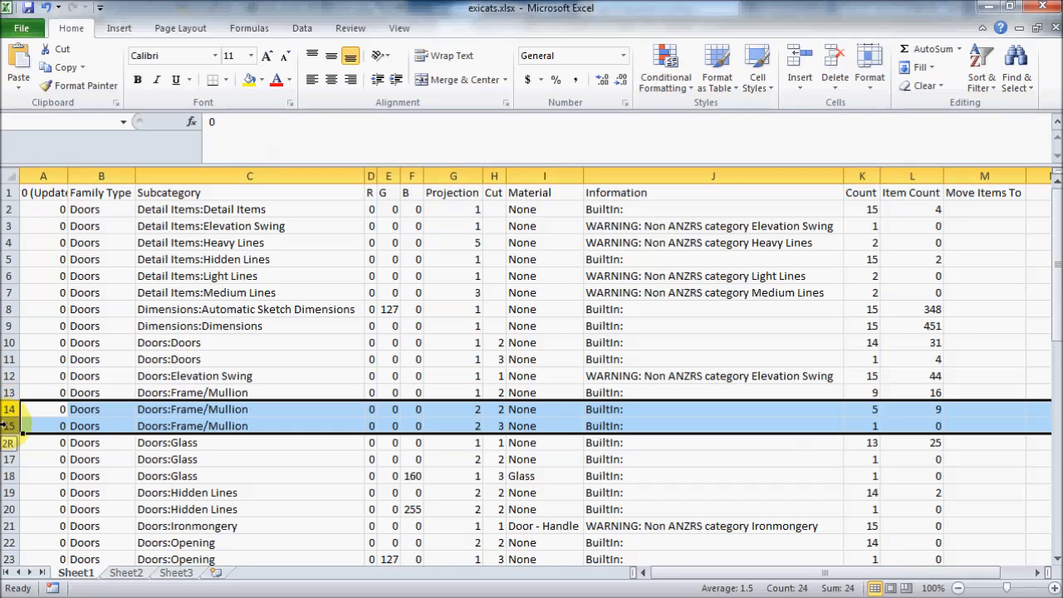
pyautogui.rightClick(8, 427)
pyautogui.click(53, 322)
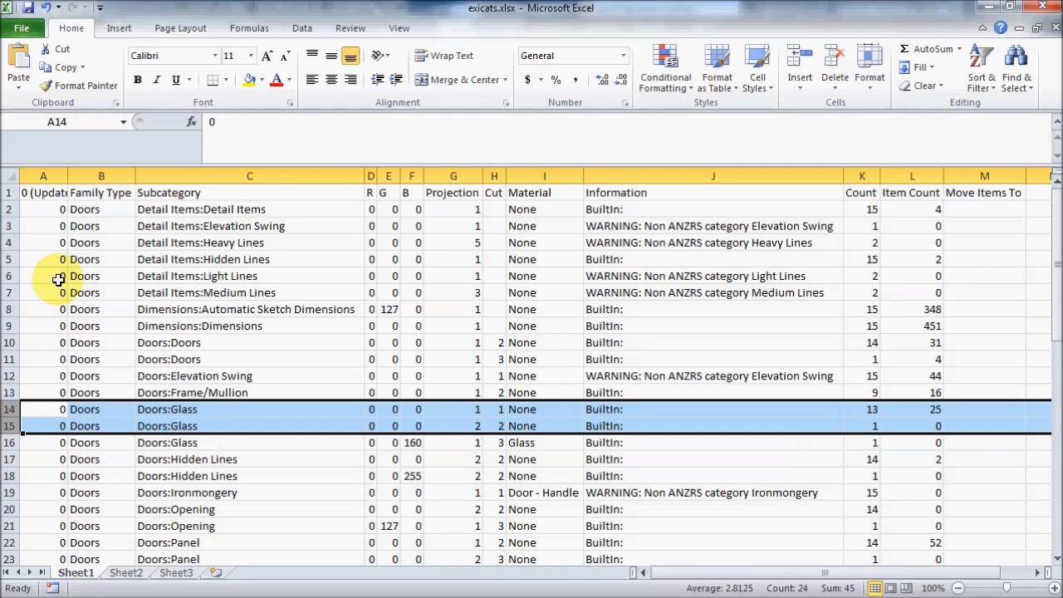
pyautogui.click(28, 8)
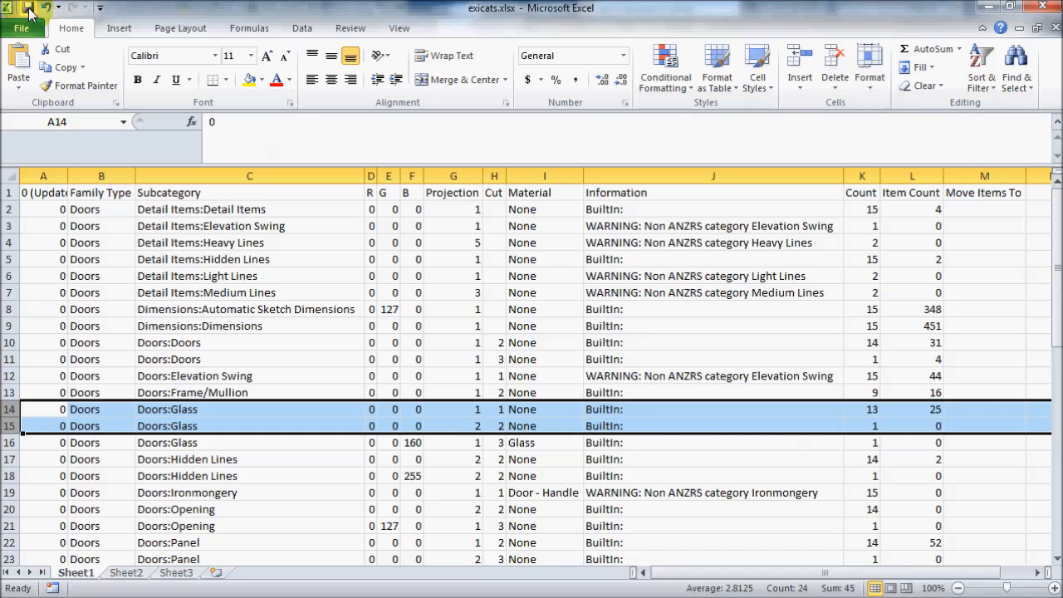
pyautogui.click(1042, 7)
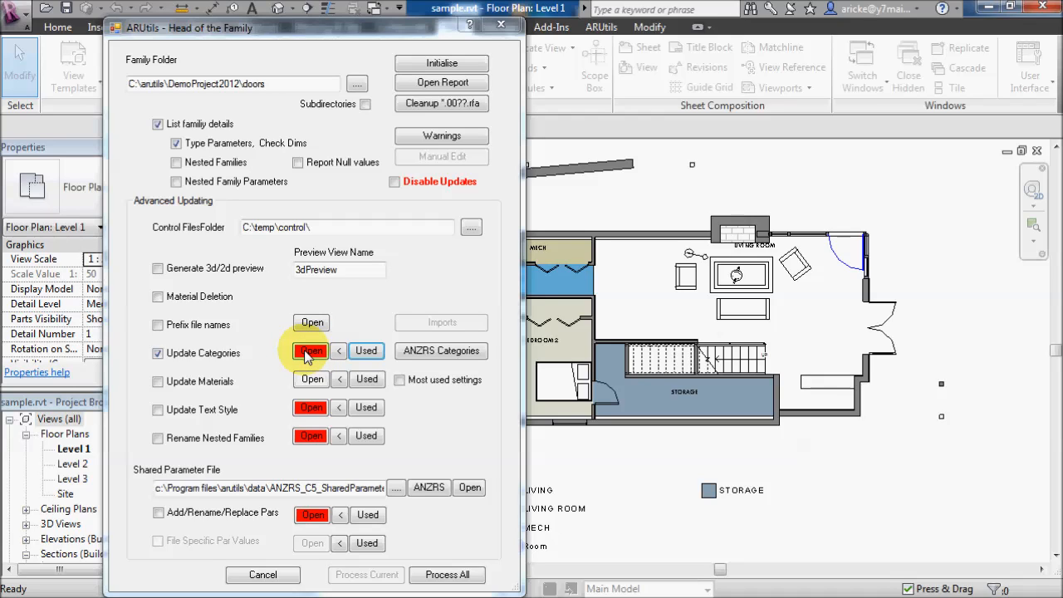
# - Overwrite the category control file with the edited list of used categories
pyautogui.click(340, 352)
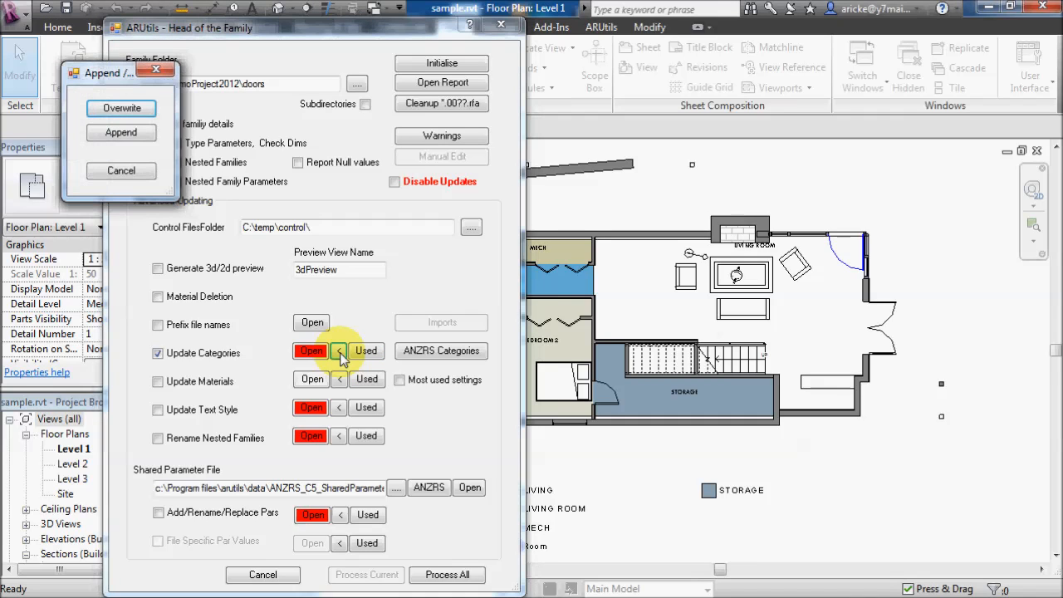
pyautogui.click(121, 108)
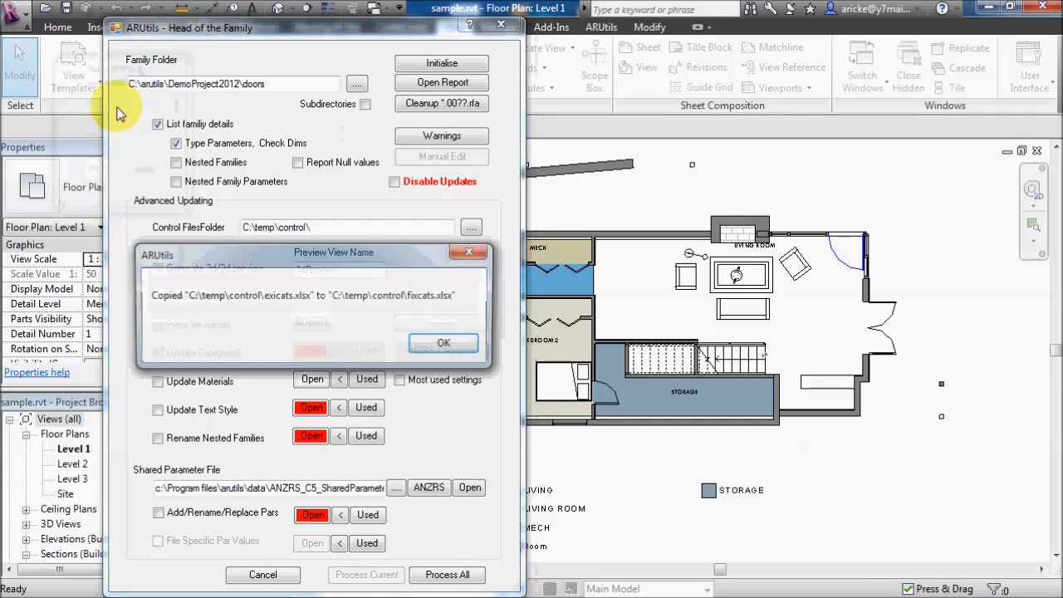
pyautogui.click(452, 344)
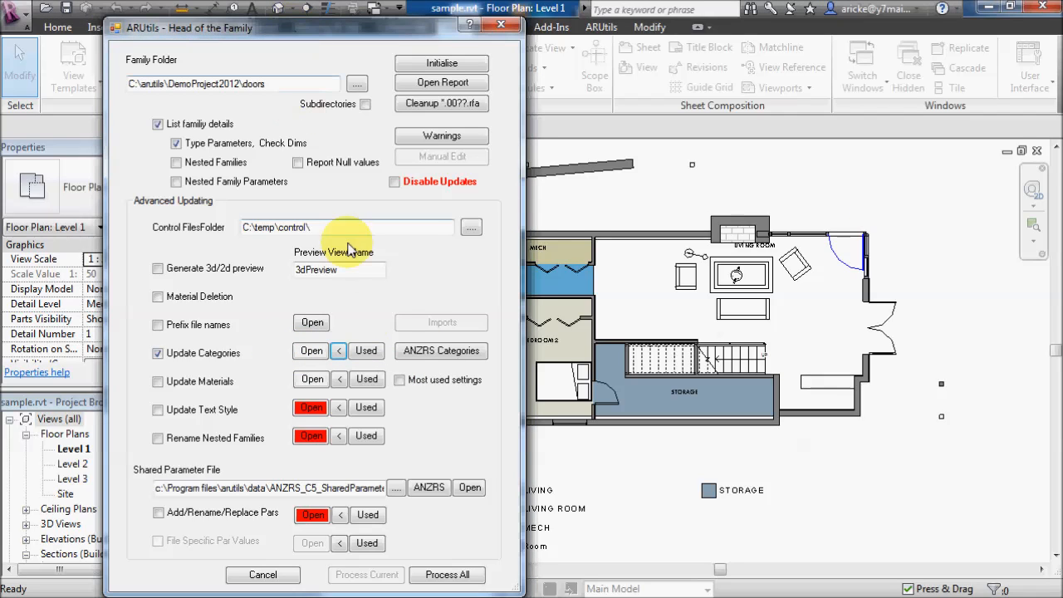
# - Regenerate the used categories list with only the most used settings, then save and close the exported workbook
pyautogui.click(399, 380)
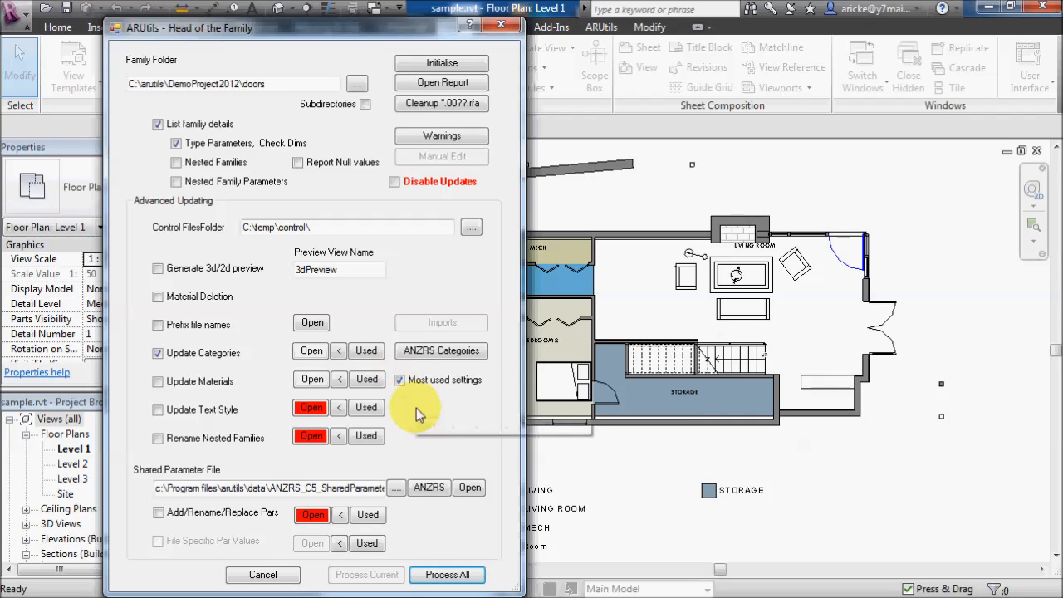
pyautogui.click(355, 354)
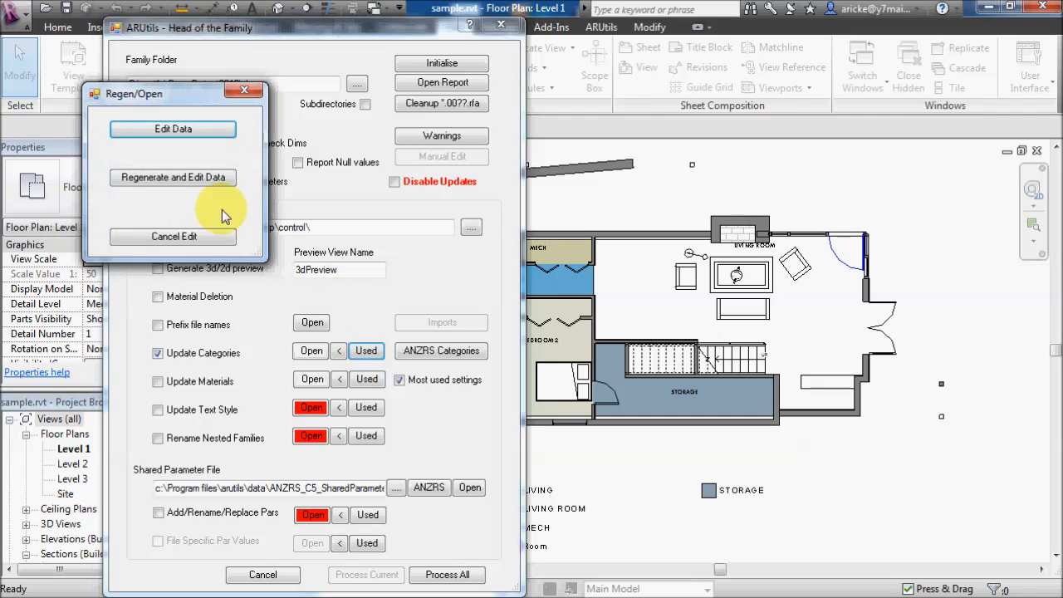
pyautogui.click(180, 178)
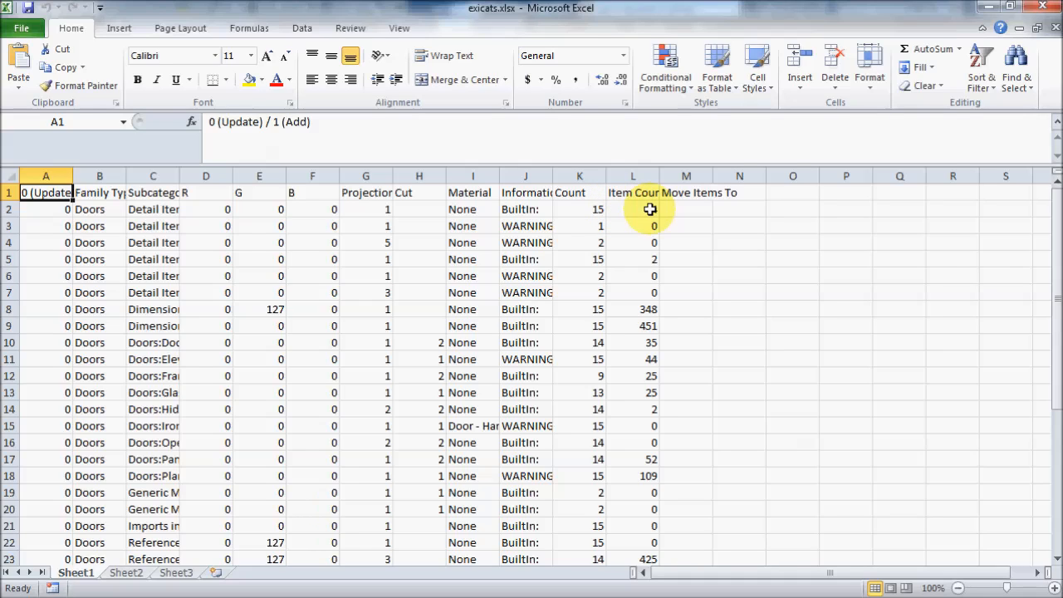
pyautogui.click(29, 11)
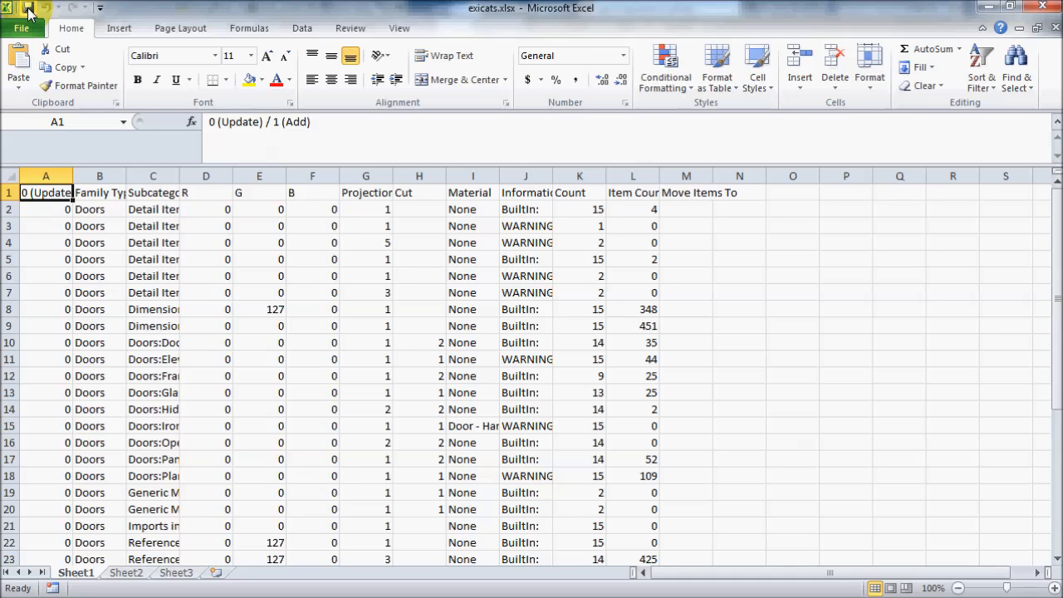
pyautogui.click(1041, 7)
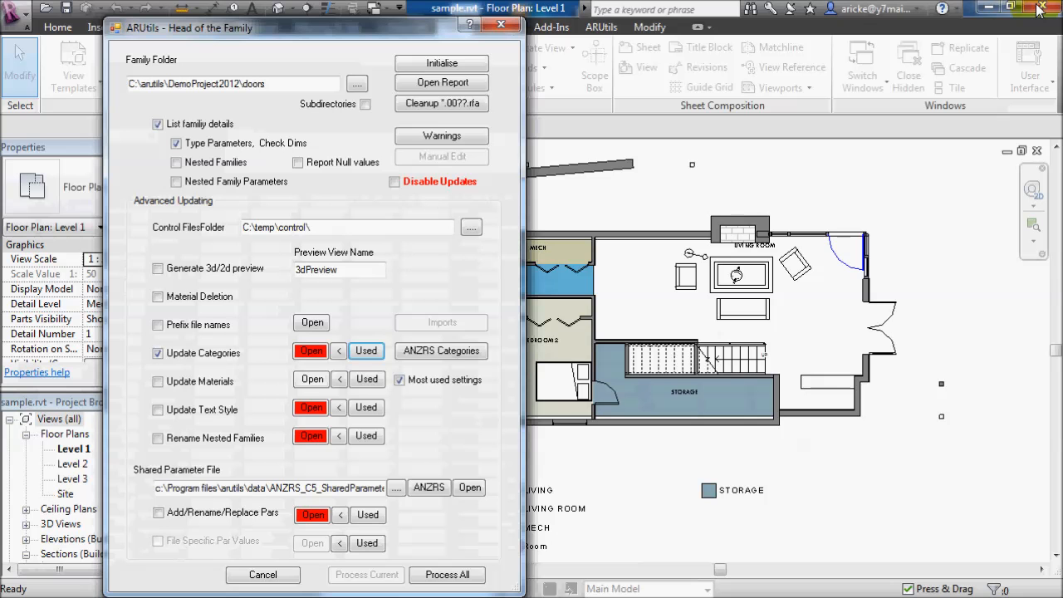
# - Overwrite the category control file with the most used categories and process all families in the doors folder
pyautogui.click(339, 352)
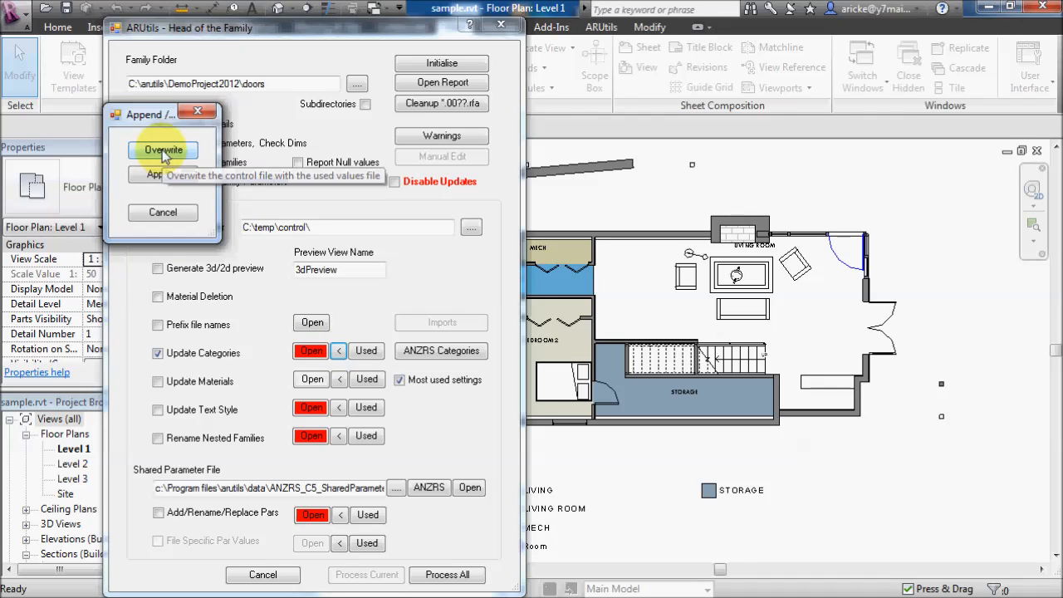
pyautogui.click(162, 149)
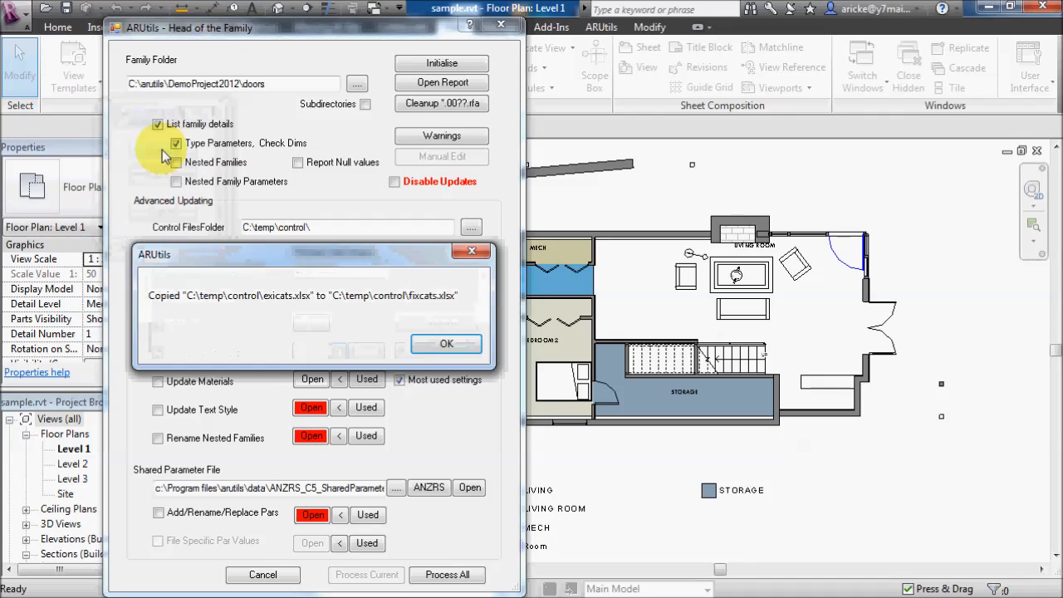
pyautogui.click(459, 348)
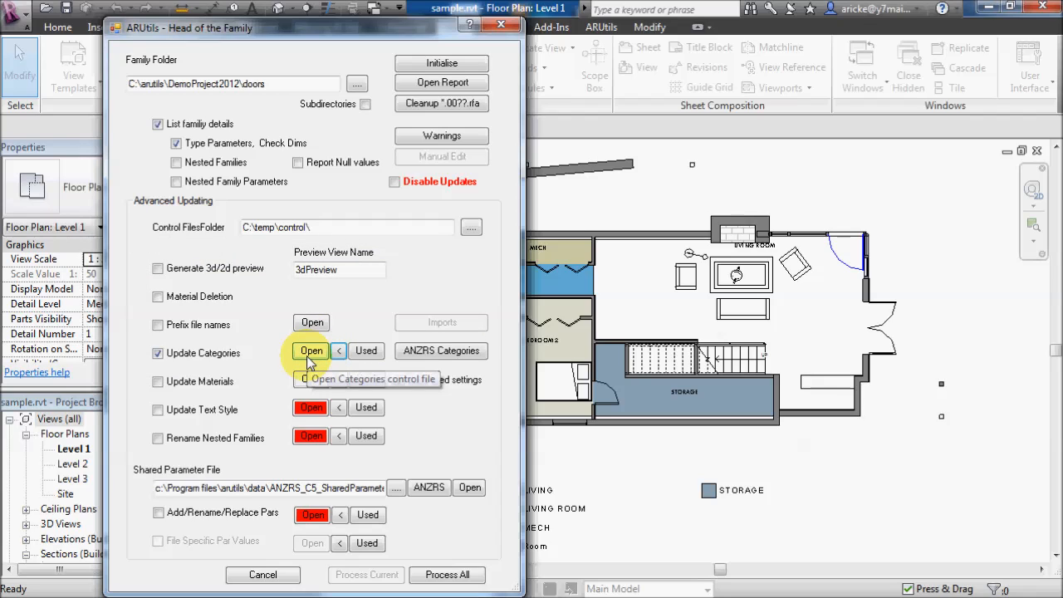
pyautogui.click(441, 574)
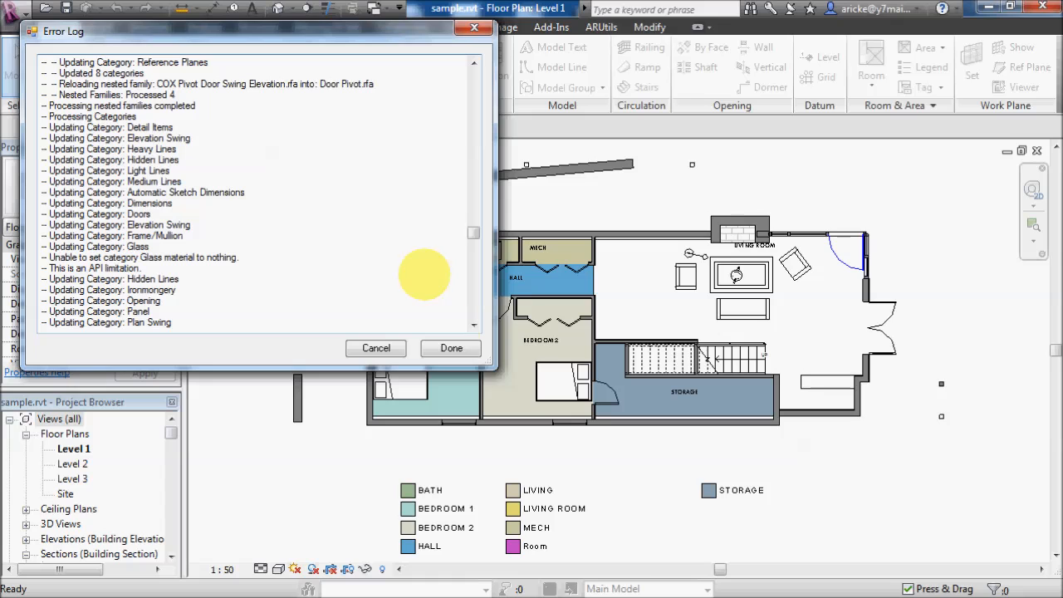
pyautogui.click(454, 348)
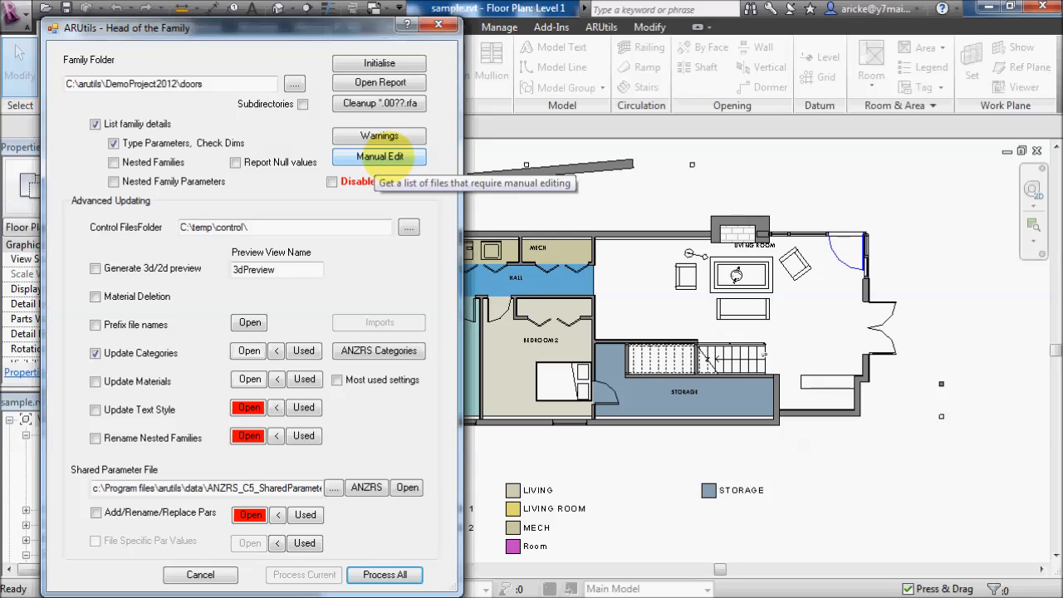
# - Open the nested family Door Pivot.rfa from the list of files requiring manual editing and close the Head of the Family dialog
pyautogui.click(380, 155)
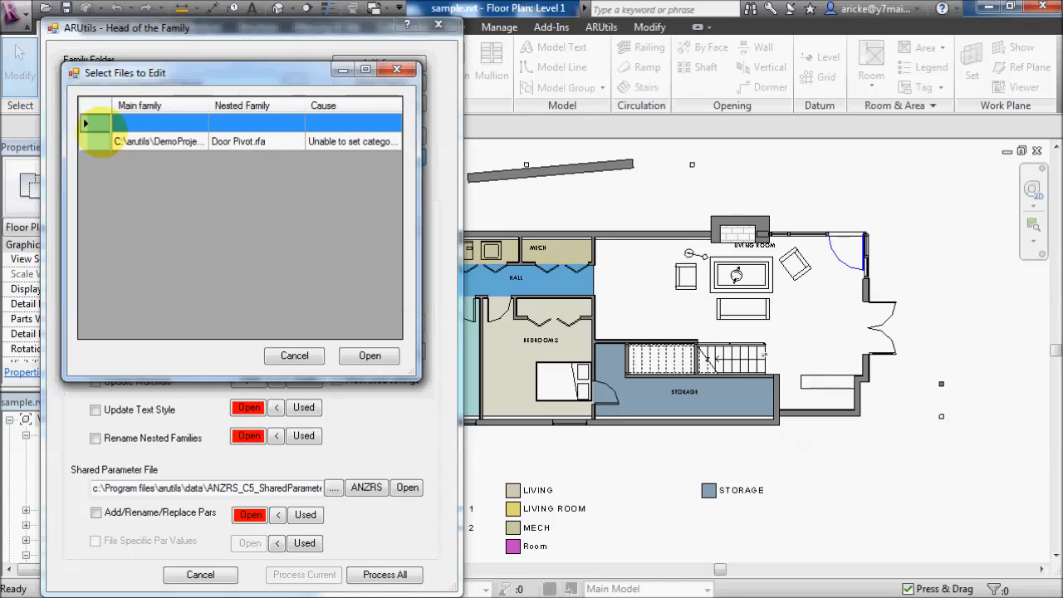
pyautogui.moveTo(421, 168); pyautogui.dragTo(719, 176)
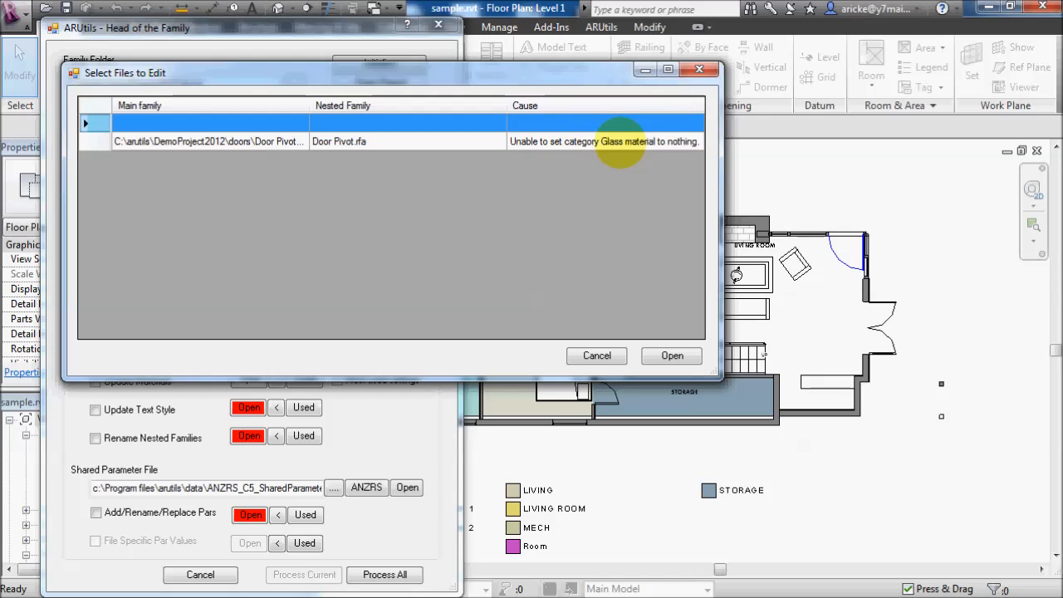
pyautogui.click(340, 142)
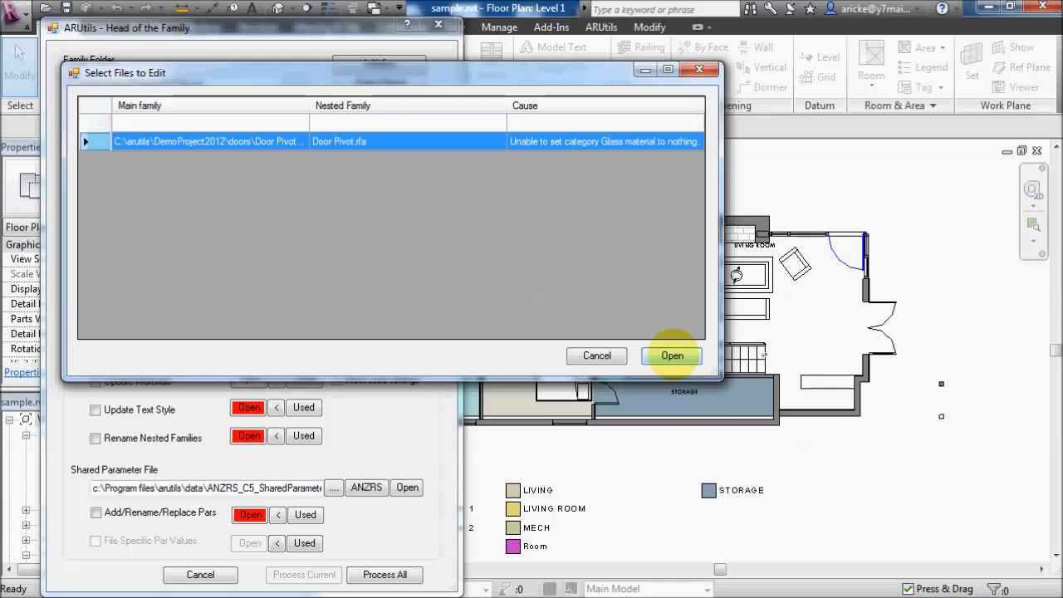
pyautogui.click(672, 356)
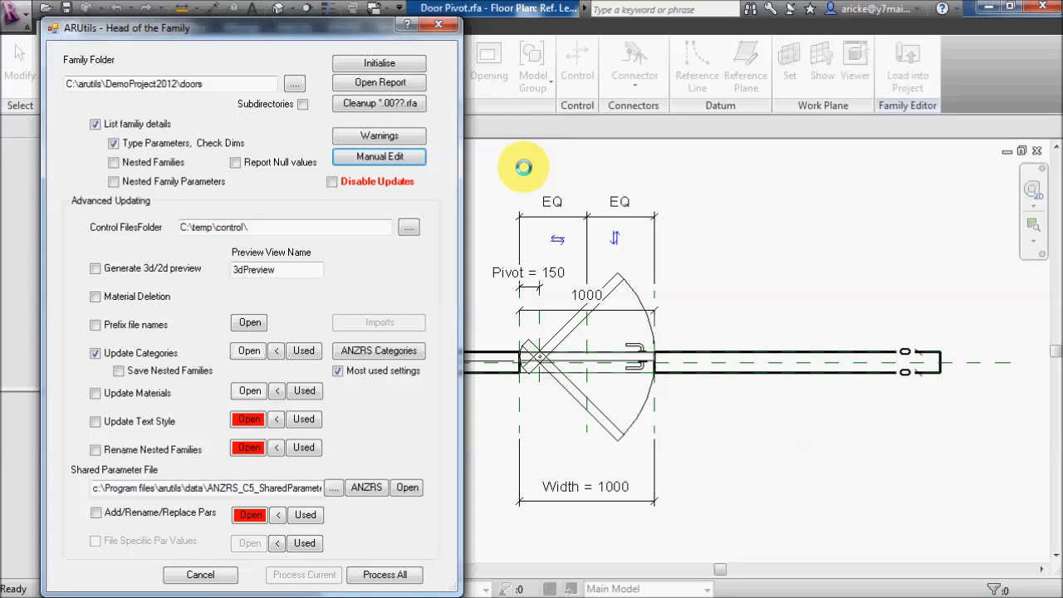
pyautogui.click(438, 24)
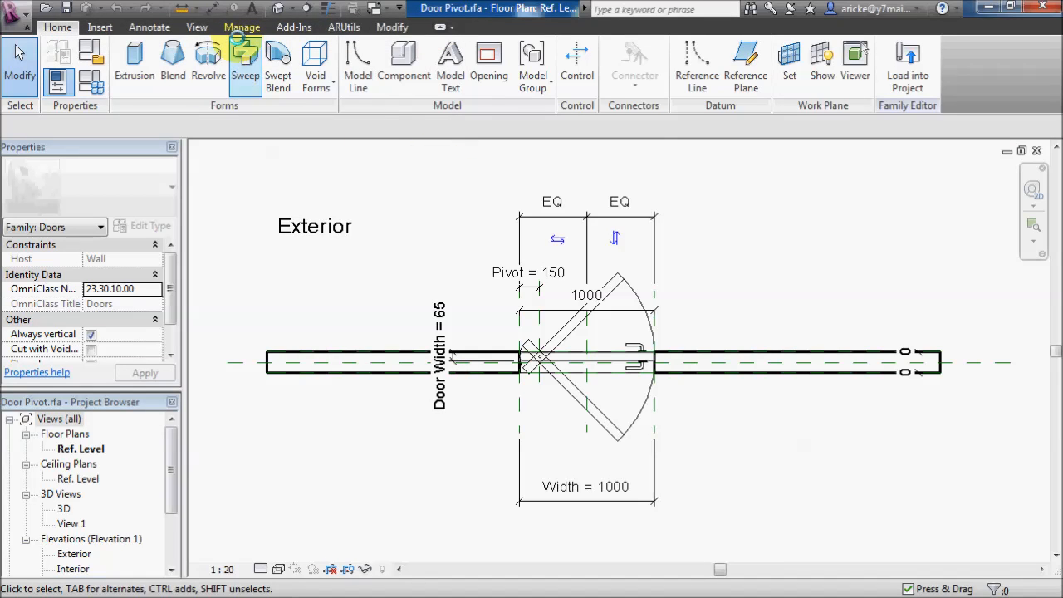
# - Clear the material of the Glass subcategory in the Door Pivot family's object styles
pyautogui.click(243, 26)
pyautogui.click(105, 65)
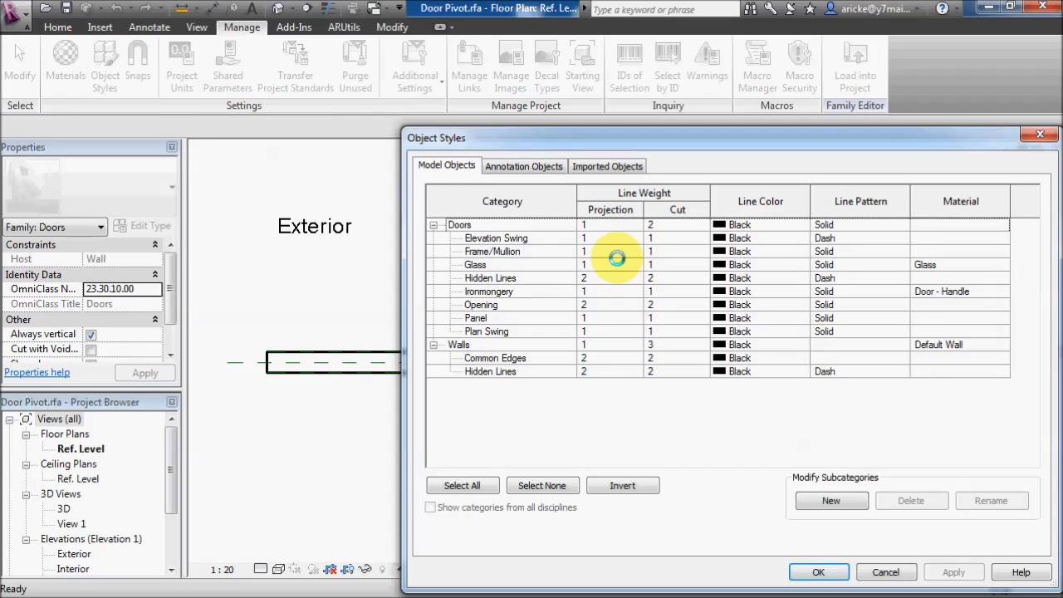
pyautogui.click(494, 265)
pyautogui.click(943, 265)
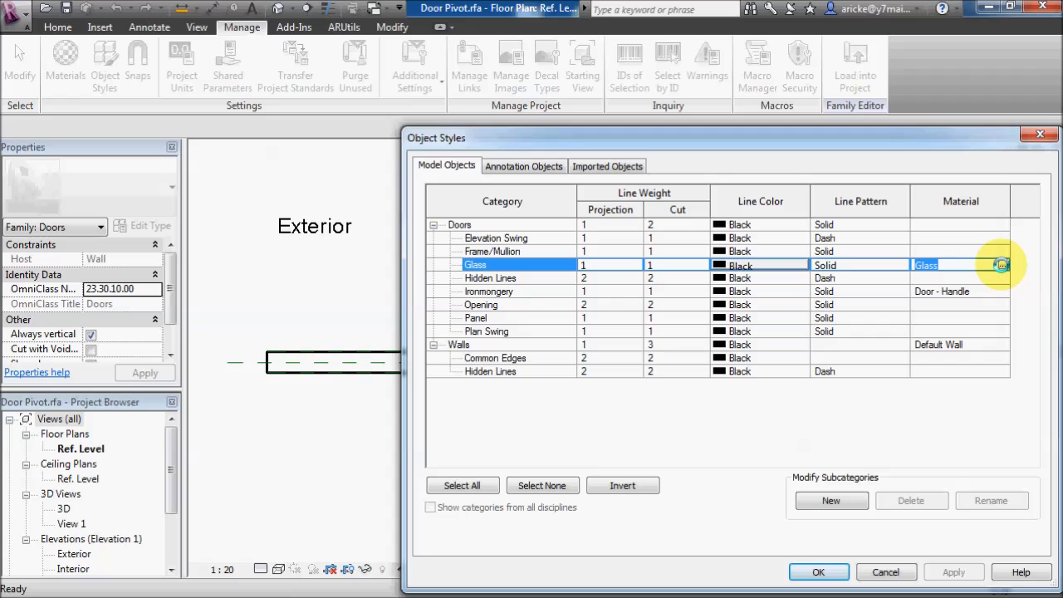
pyautogui.click(1002, 264)
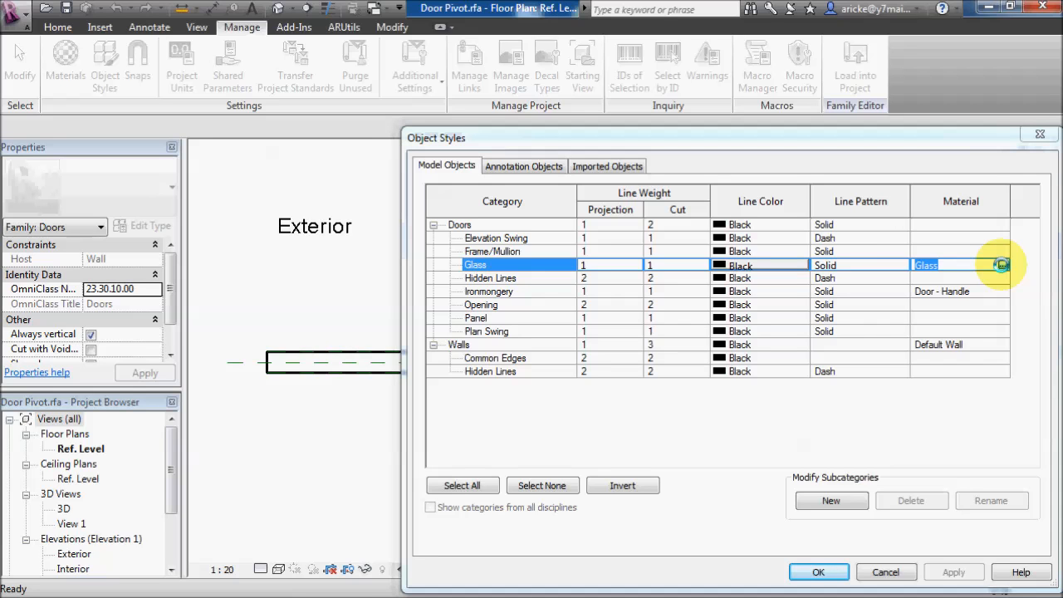
pyautogui.click(474, 566)
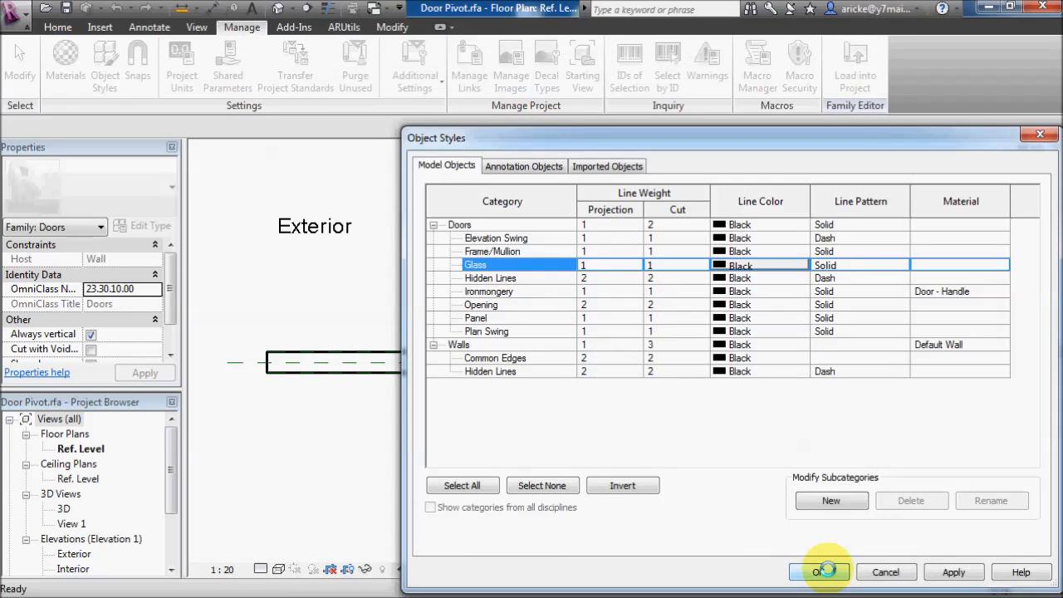
pyautogui.click(822, 571)
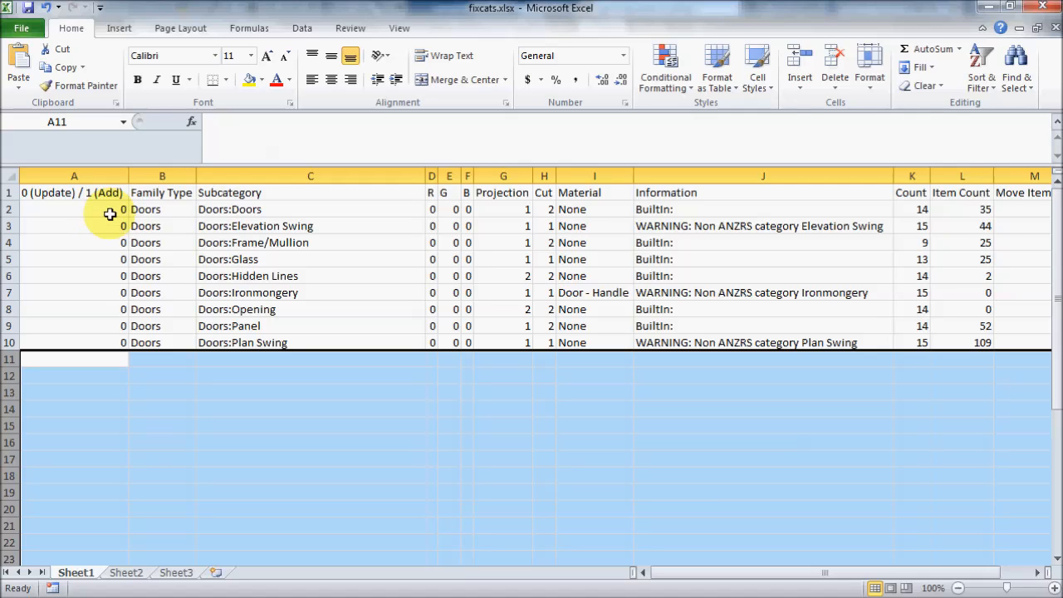
# - In fixcats.xlsx, mark the Doors:Doors row as an addition with 1 and rename its subcategory to Doors:UniqueCategory
pyautogui.click(112, 210)
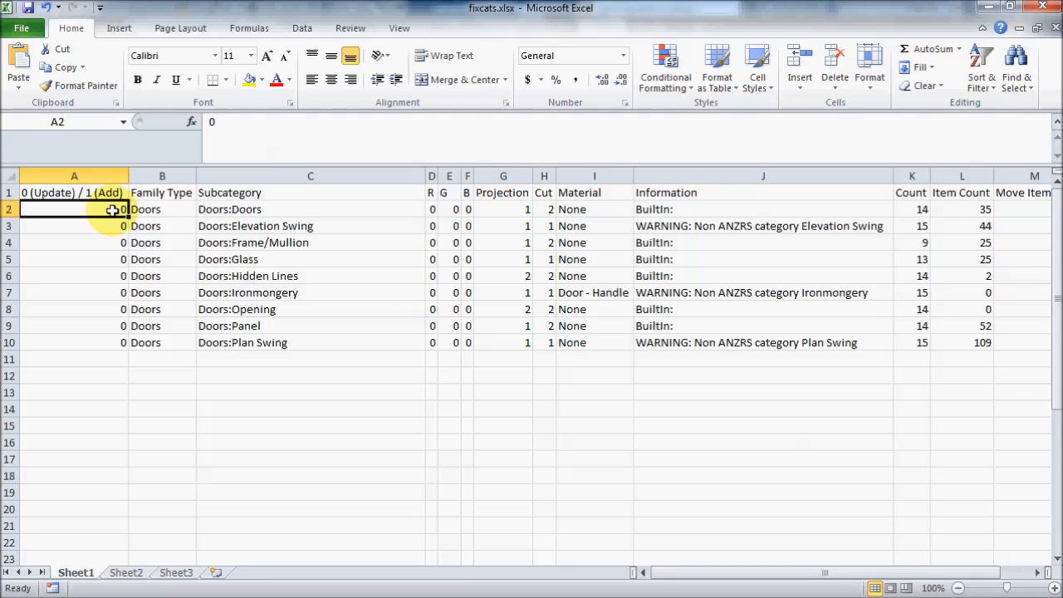
pyautogui.write('1')
pyautogui.click(238, 209)
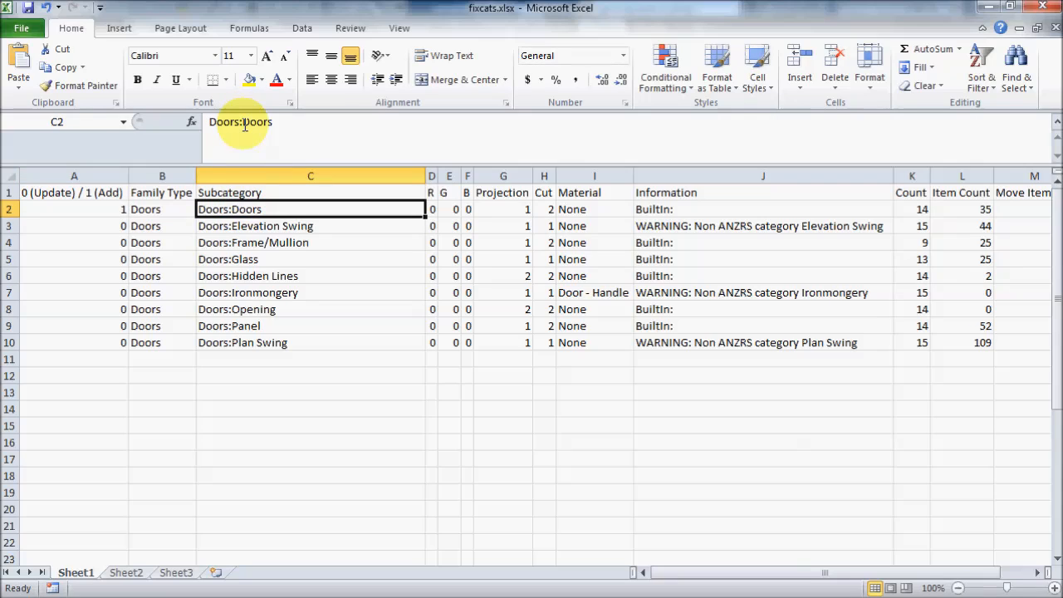
pyautogui.moveTo(243, 122); pyautogui.dragTo(273, 122)
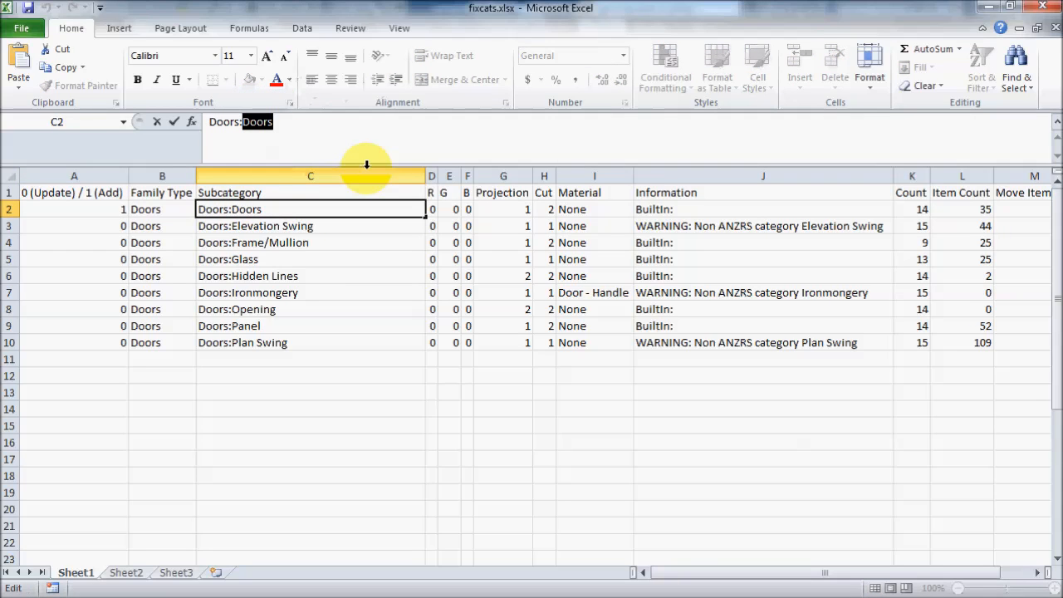
pyautogui.write('Uniquie')
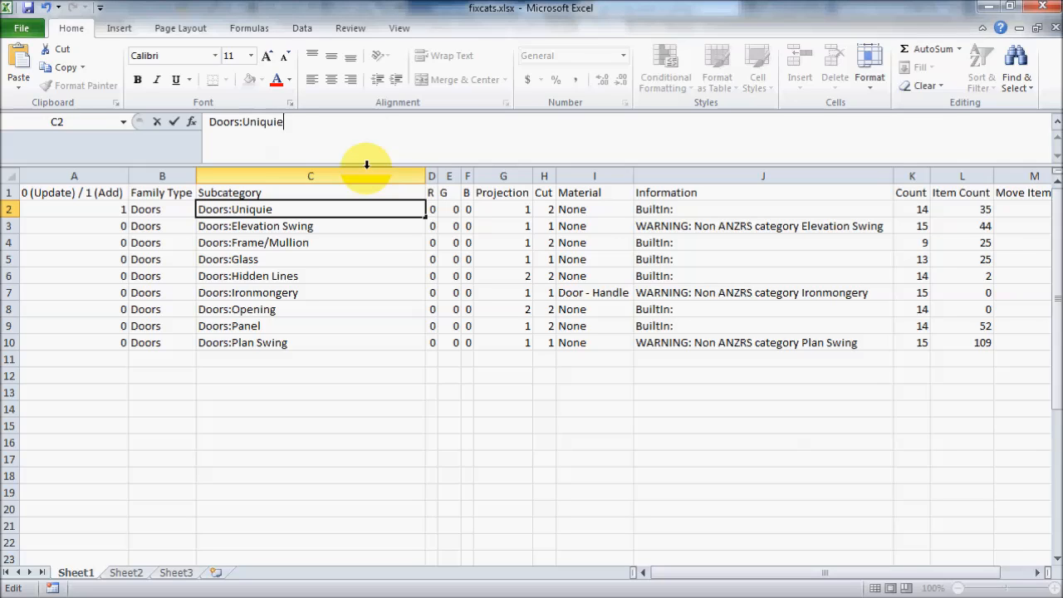
pyautogui.press('BackSpace')
pyautogui.press('BackSpace')
pyautogui.write('eCategory')
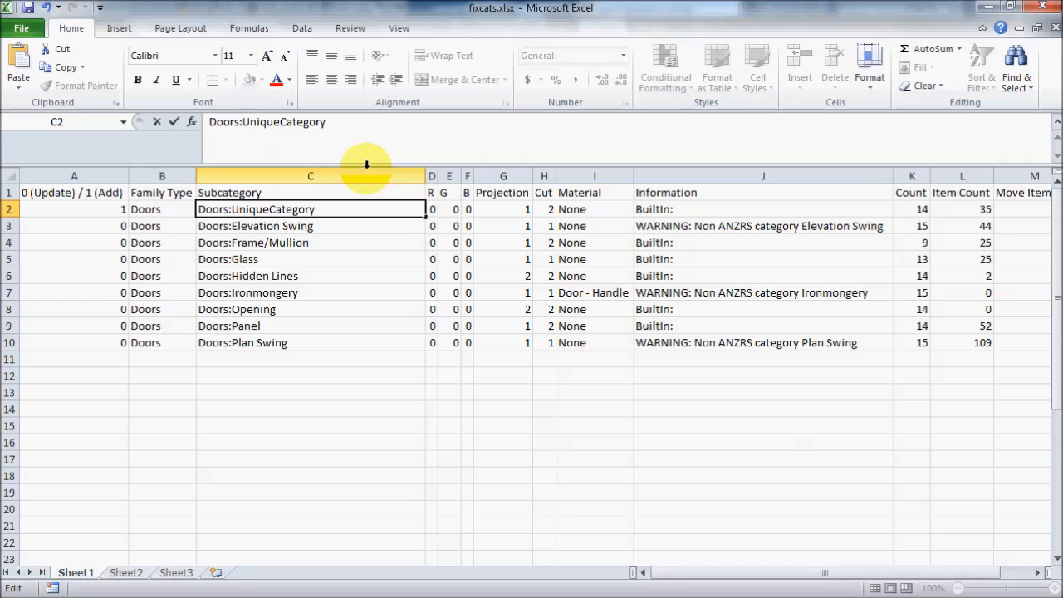
# - Set the UniqueCategory row's colour to R 255 and B 255 and its projection and cut line weights to 6
pyautogui.click(431, 210)
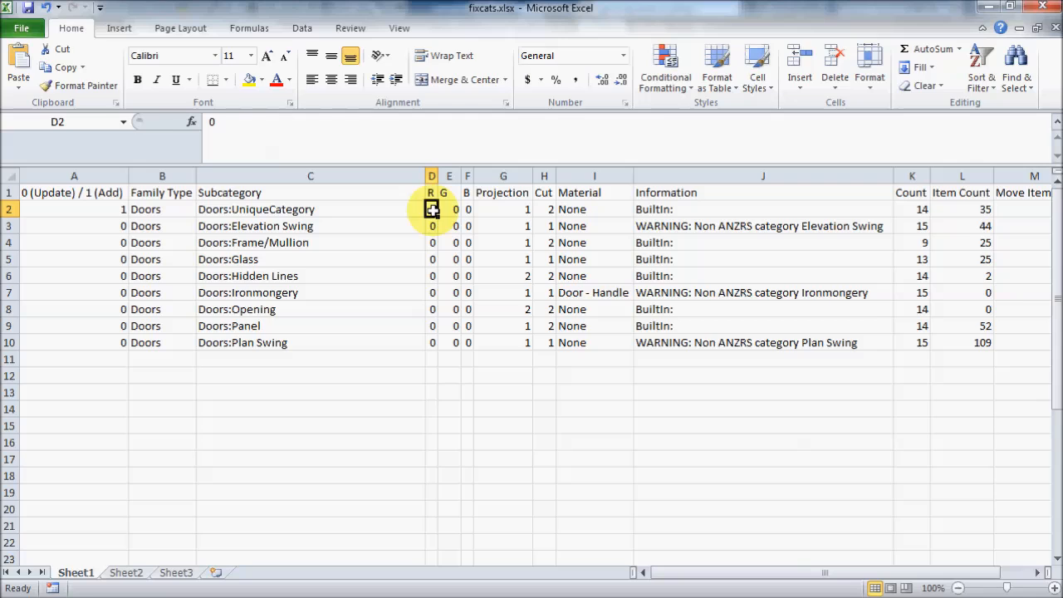
pyautogui.write('255')
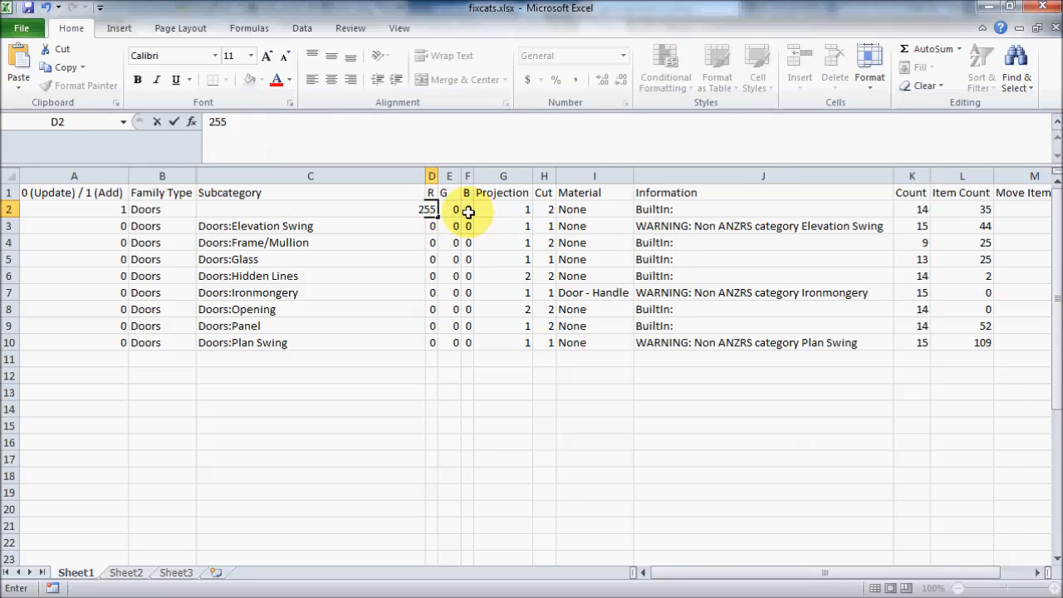
pyautogui.moveTo(470, 212); pyautogui.dragTo(468, 211)
pyautogui.click(479, 211)
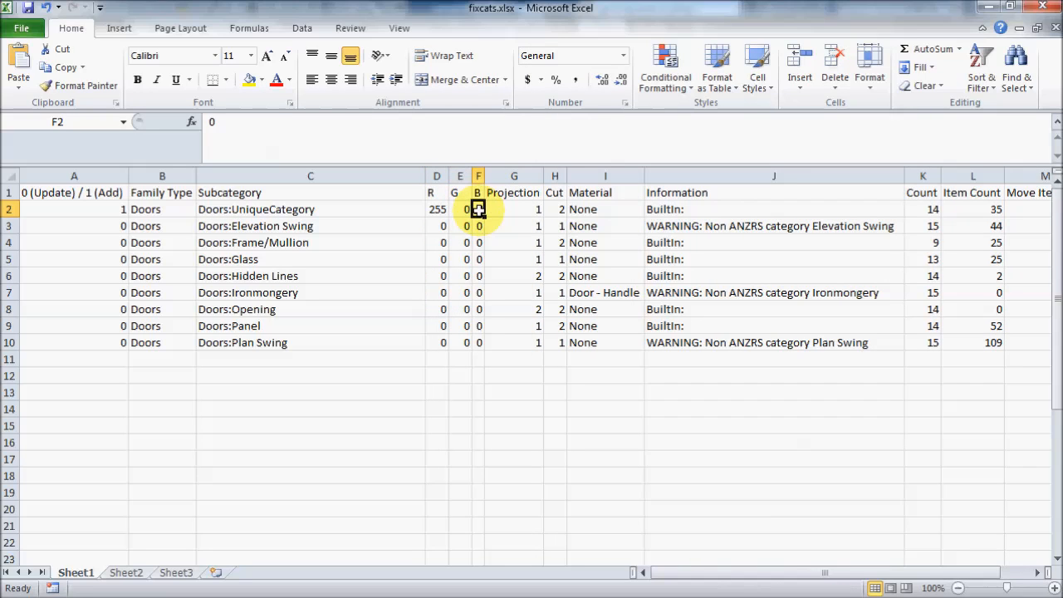
pyautogui.write('255')
pyautogui.click(516, 210)
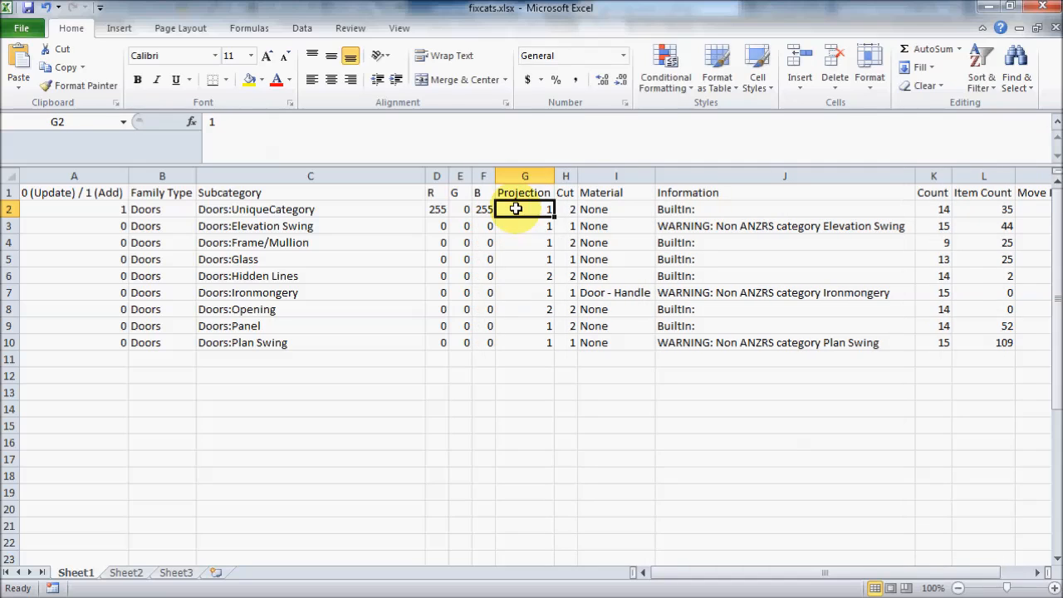
pyautogui.write('6')
pyautogui.click(566, 209)
pyautogui.write('6')
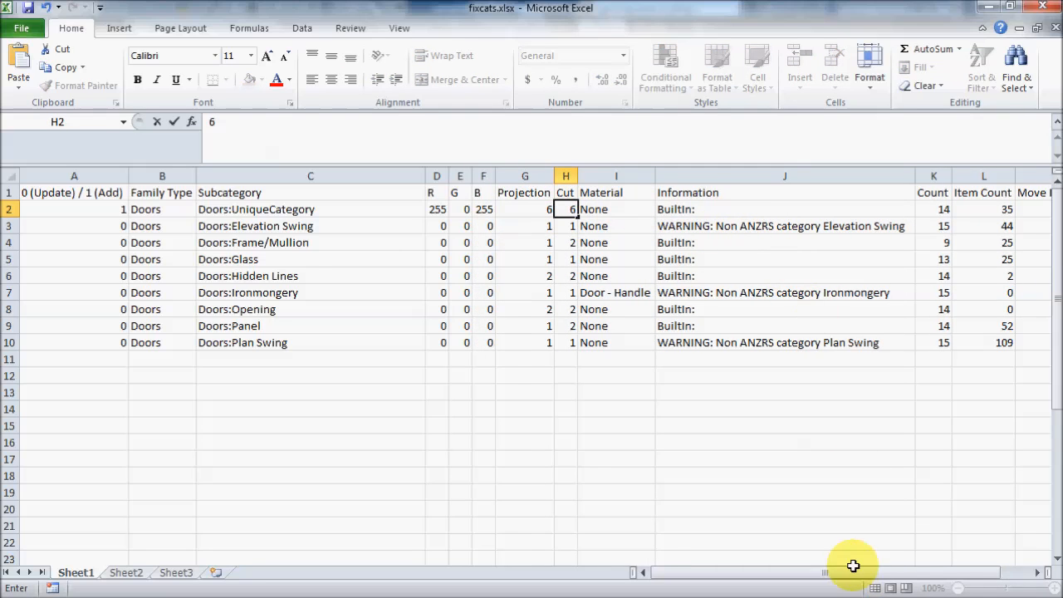
# - Delete all subcategory rows below UniqueCategory, rows 3 to 10, then save and close the workbook
pyautogui.moveTo(853, 570)
pyautogui.mouseDown()
pyautogui.moveTo(914, 570)
pyautogui.moveTo(836, 572)
pyautogui.mouseUp()
pyautogui.moveTo(7, 226); pyautogui.dragTo(9, 340)
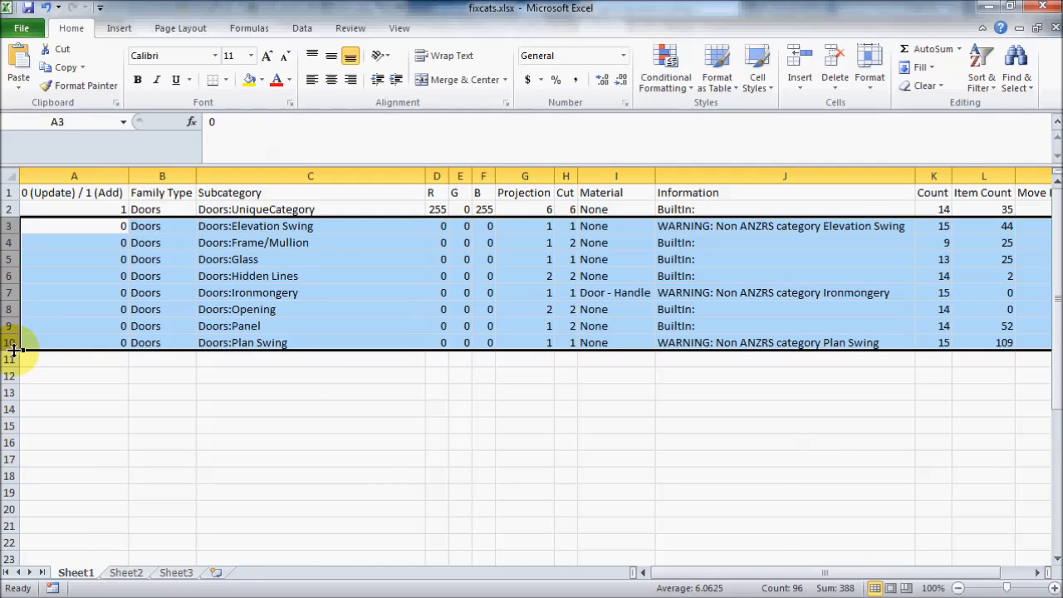
pyautogui.rightClick(11, 342)
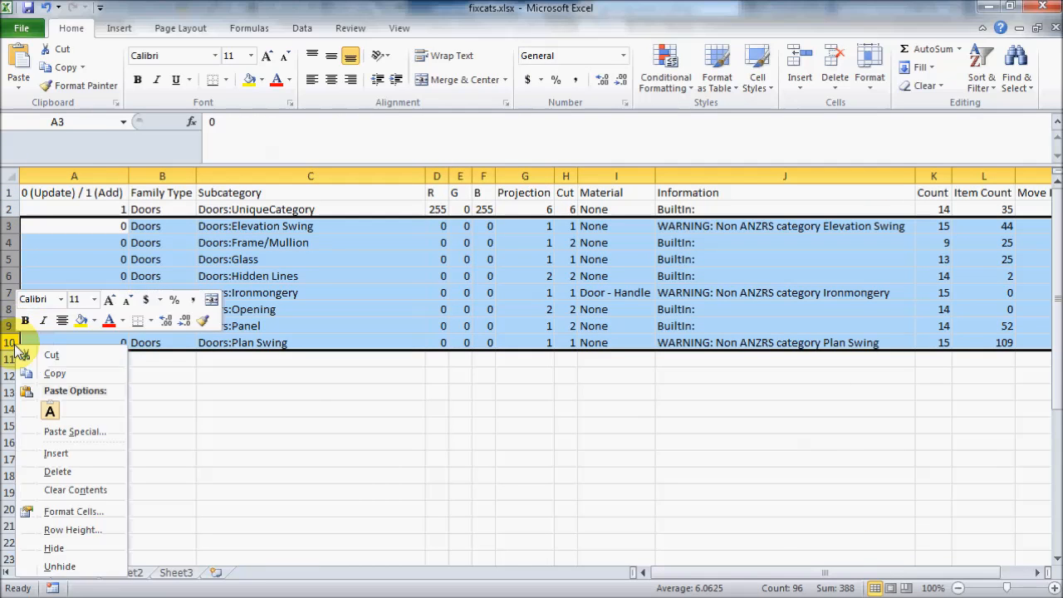
pyautogui.click(68, 472)
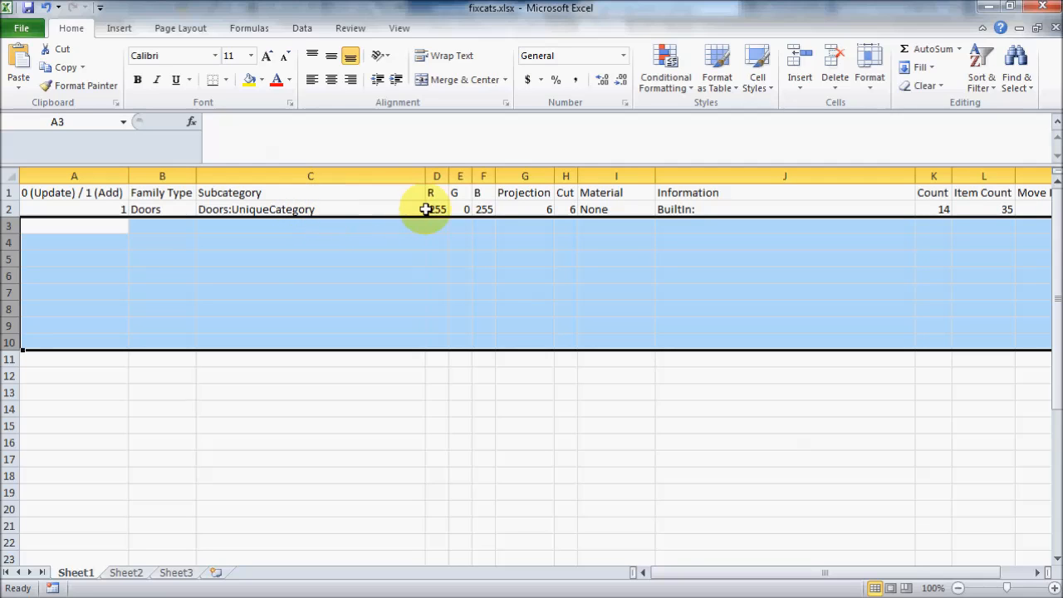
pyautogui.click(32, 17)
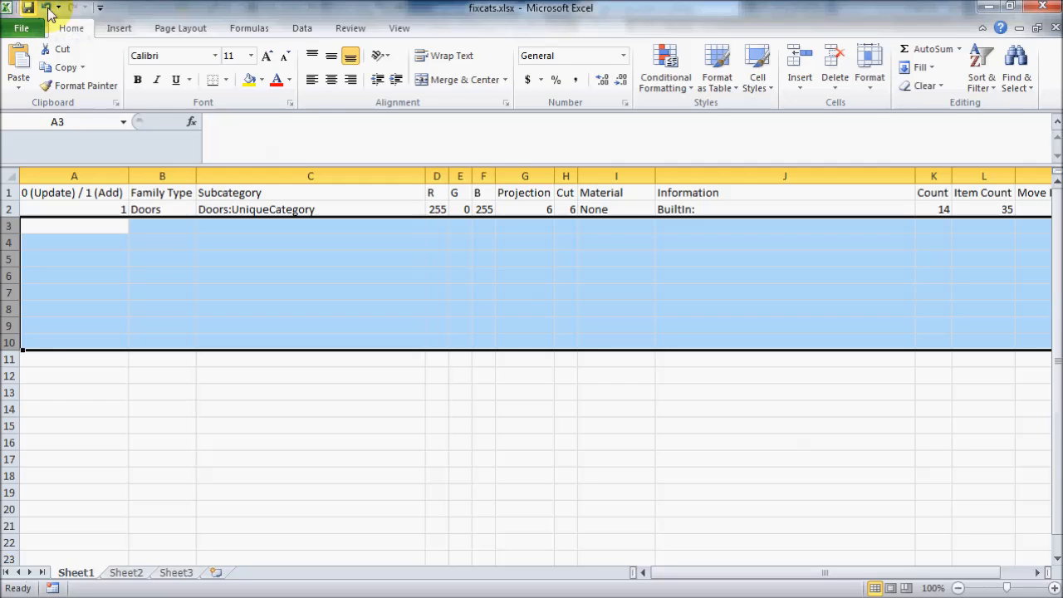
pyautogui.click(1040, 8)
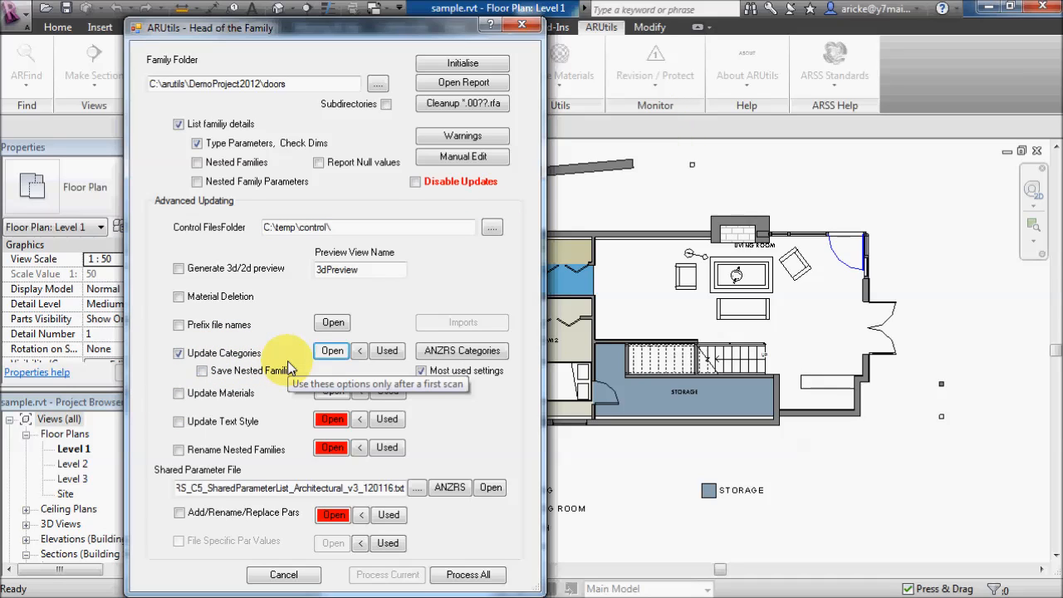
# - Close the Head of the Family dialog and open the recent family Door Single.rfa
pyautogui.click(521, 30)
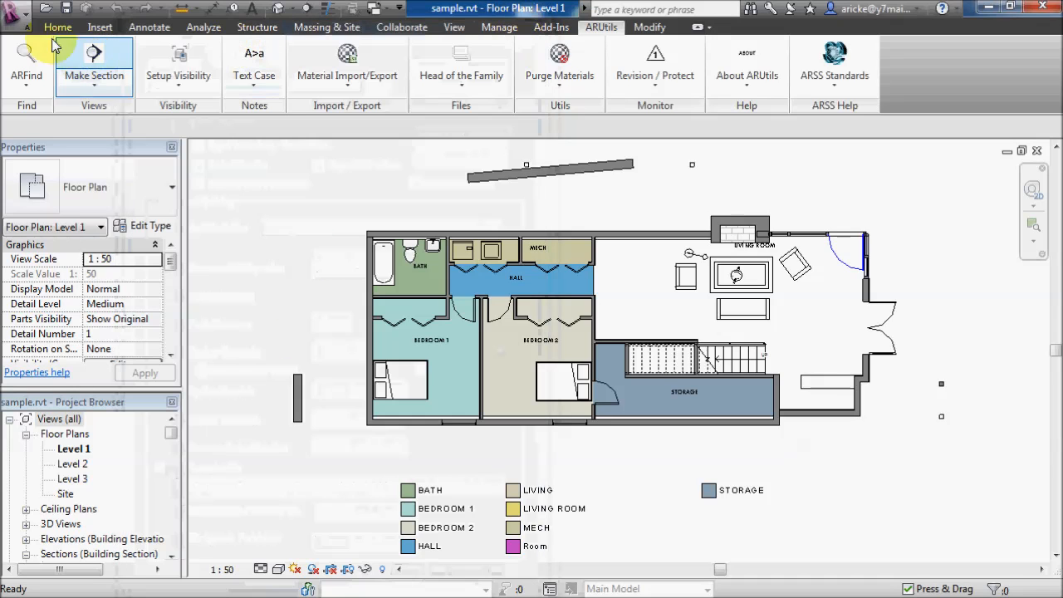
pyautogui.click(25, 25)
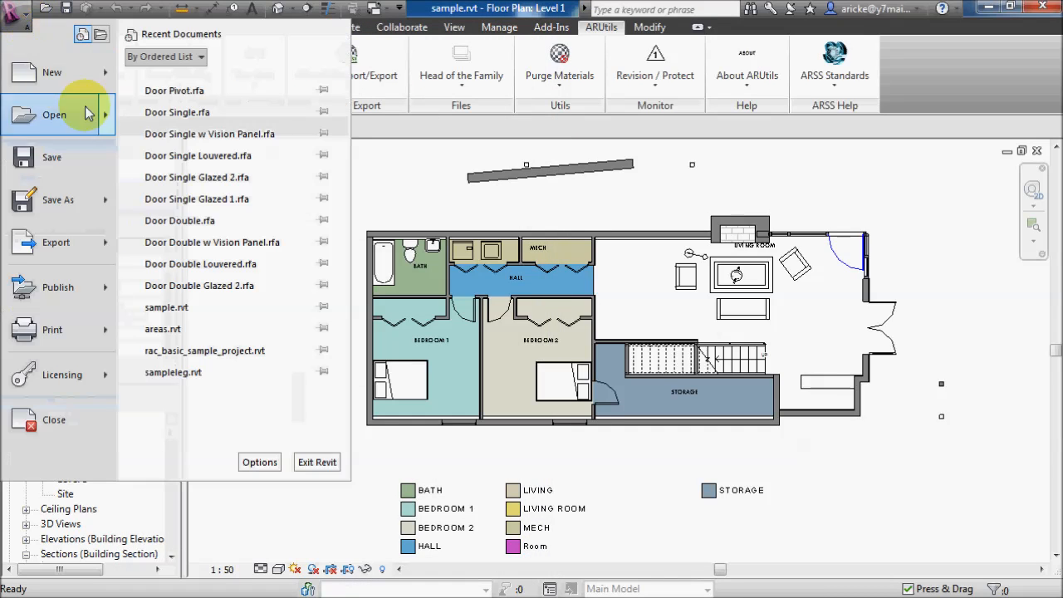
pyautogui.click(166, 111)
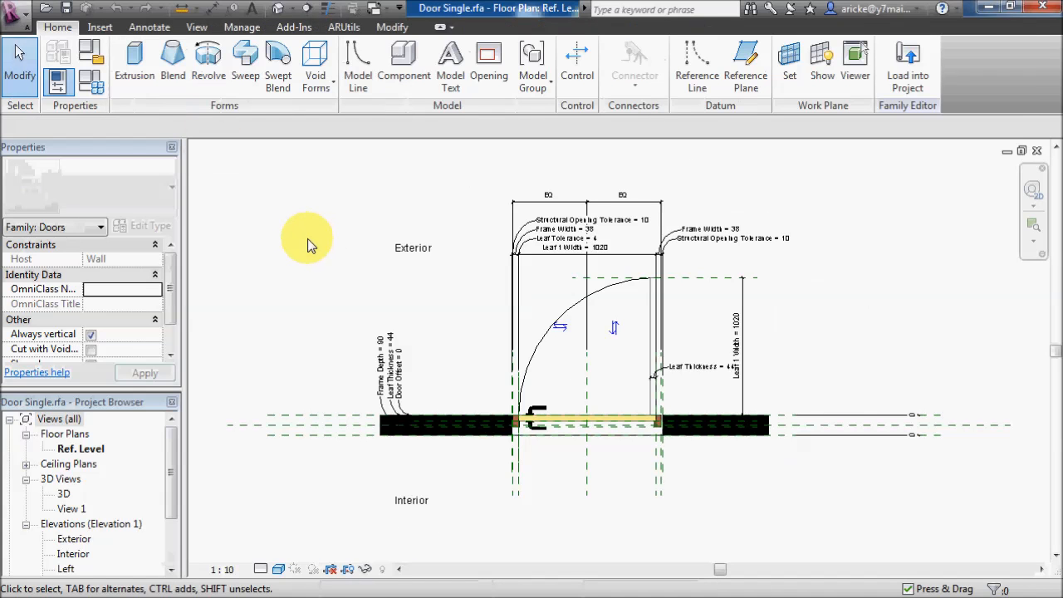
# - Process only the current Door Single family with Head of the Family's category update, then dismiss the log and the dialog
pyautogui.click(344, 27)
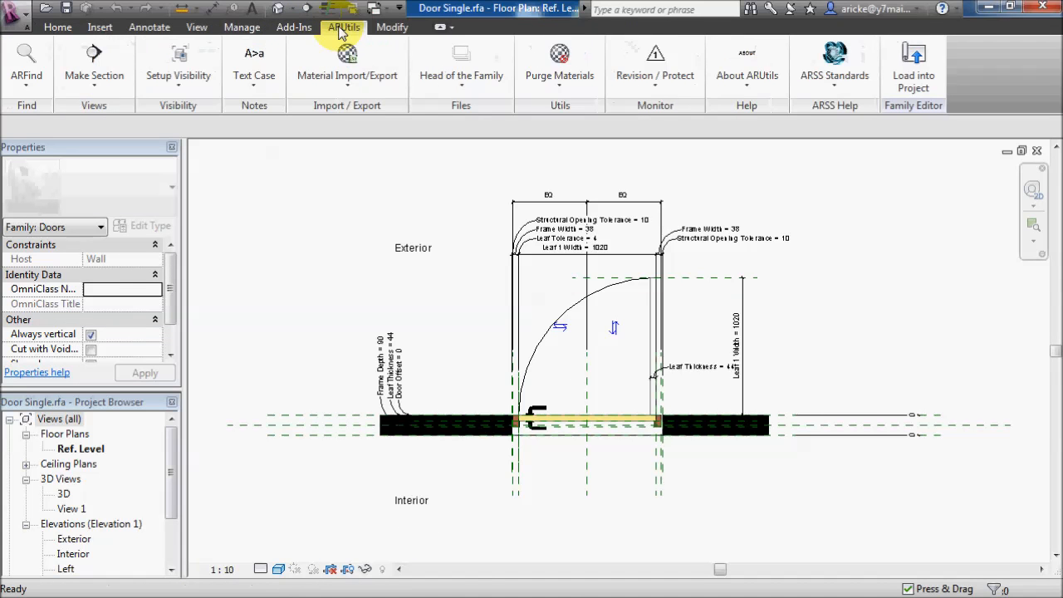
pyautogui.click(461, 58)
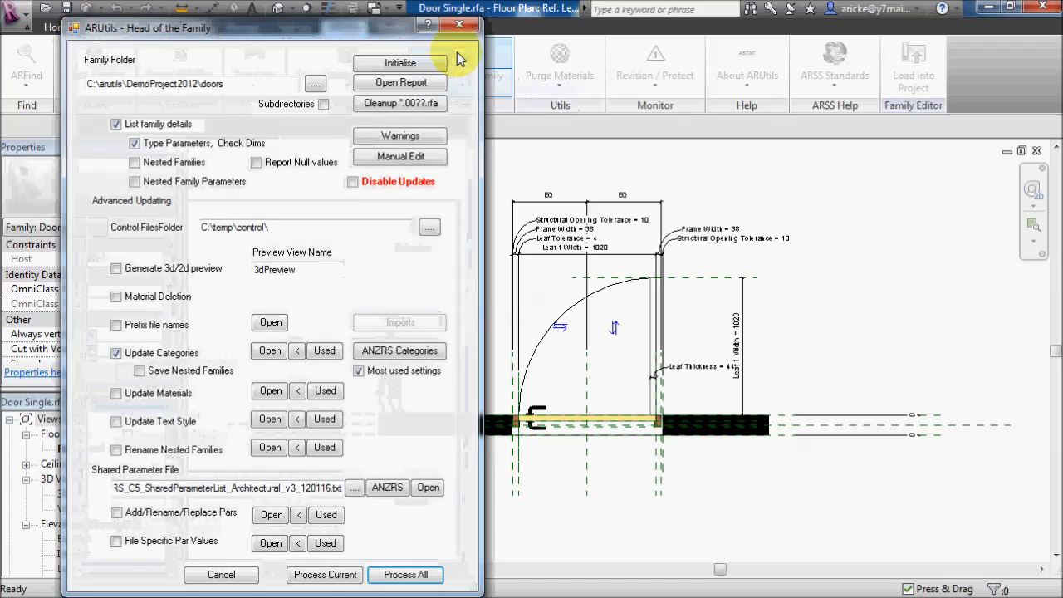
pyautogui.click(336, 576)
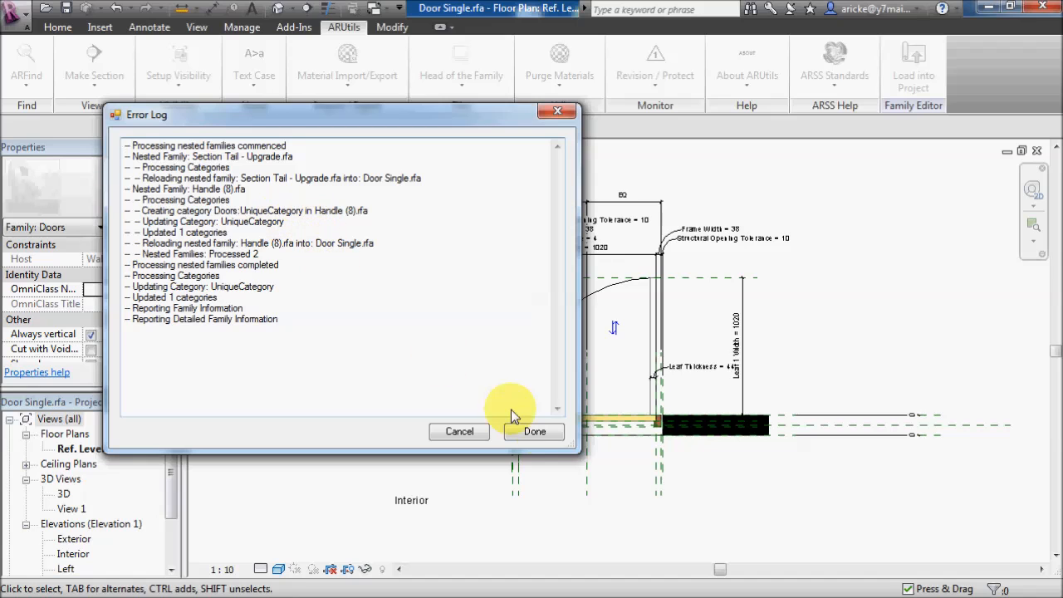
pyautogui.click(536, 434)
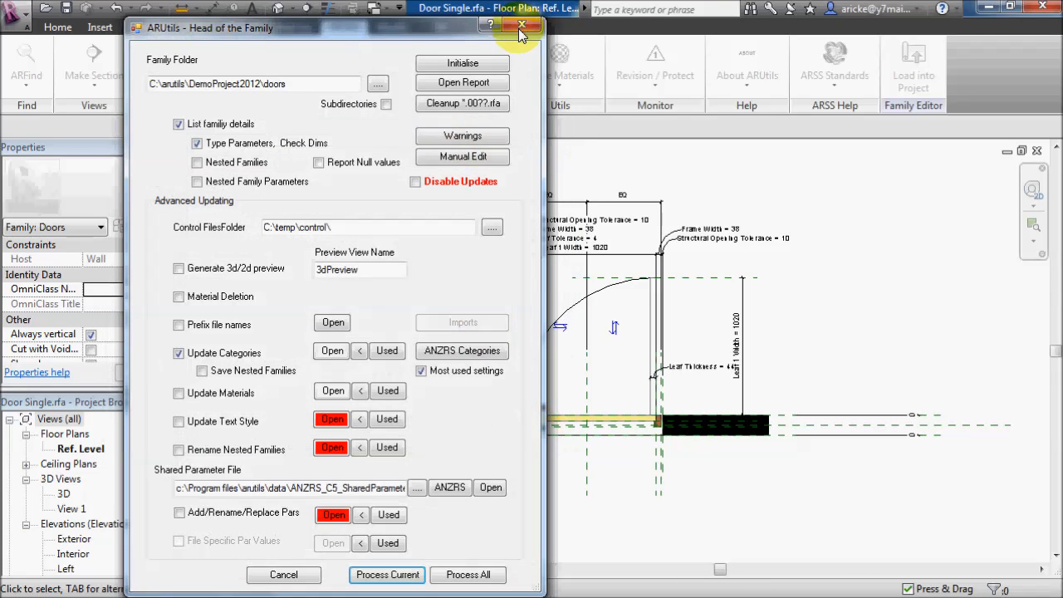
pyautogui.click(521, 29)
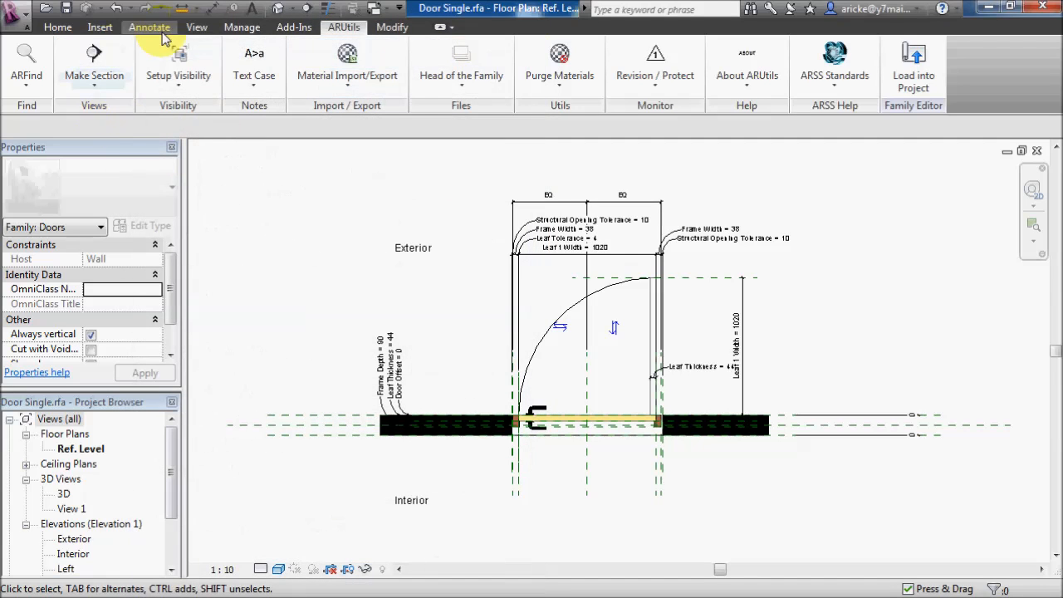
# - Check the Door Single family's object styles for the UniqueCategory subcategory's line weights and colour, then close them without changes
pyautogui.click(242, 27)
pyautogui.click(107, 71)
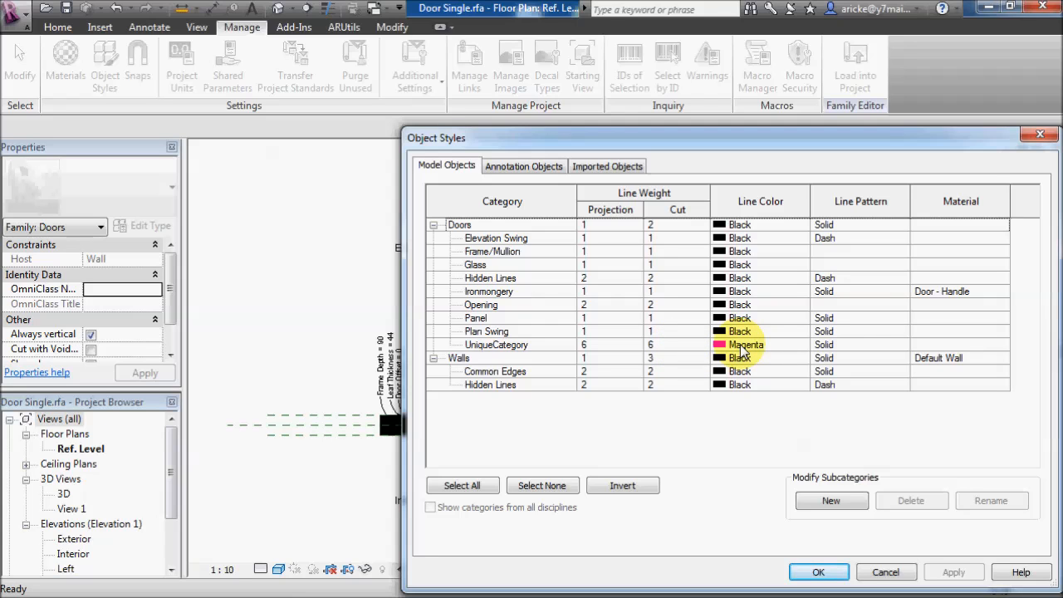
pyautogui.click(886, 573)
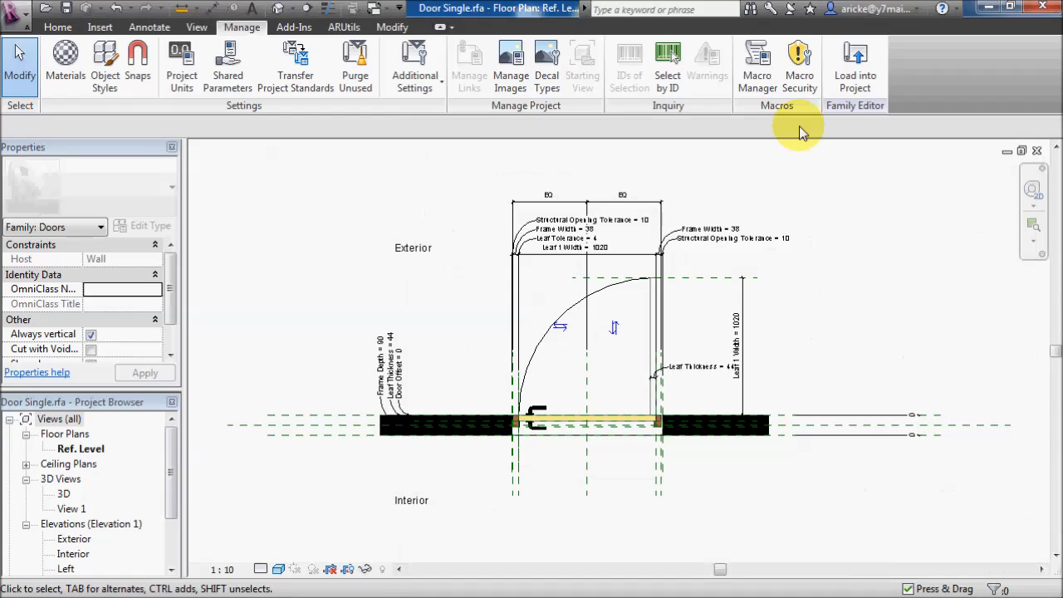
# - Overwrite the category control file with the used categories in Head of the Family and open the resulting fixcats.xlsx
pyautogui.click(344, 28)
pyautogui.click(462, 57)
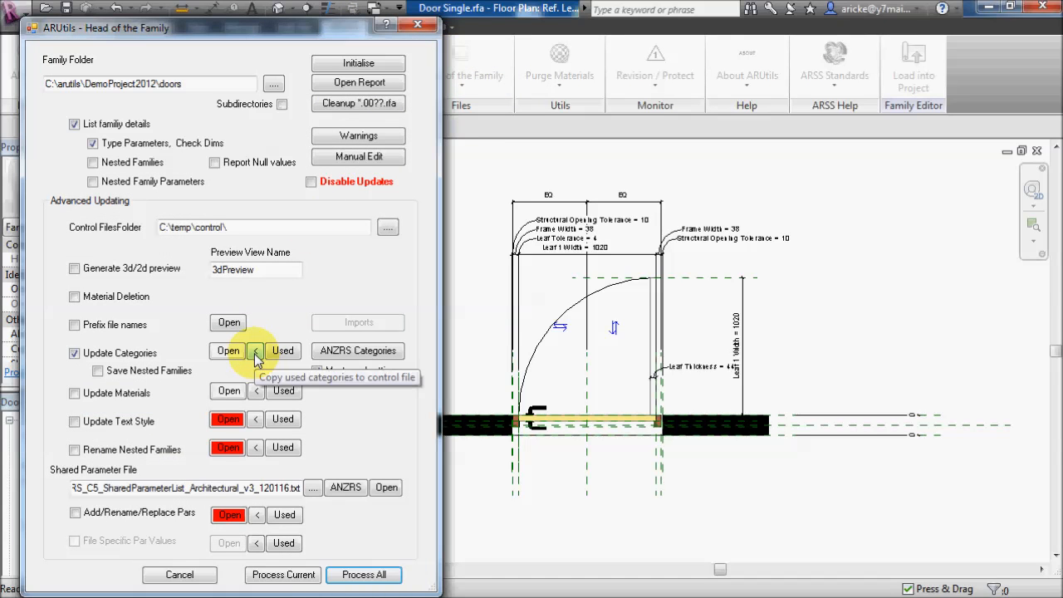
pyautogui.click(255, 352)
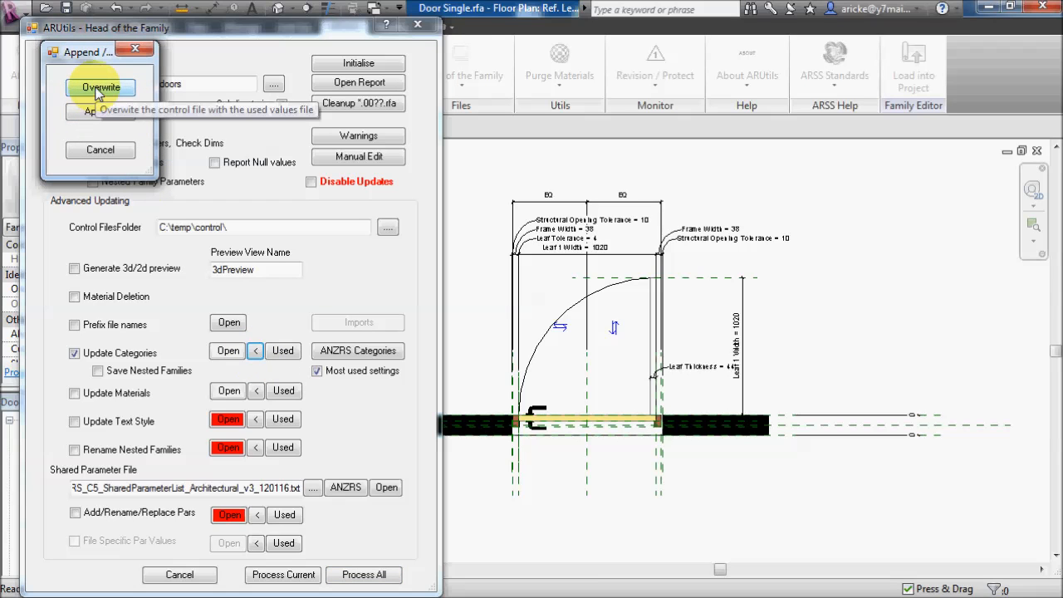
pyautogui.click(98, 89)
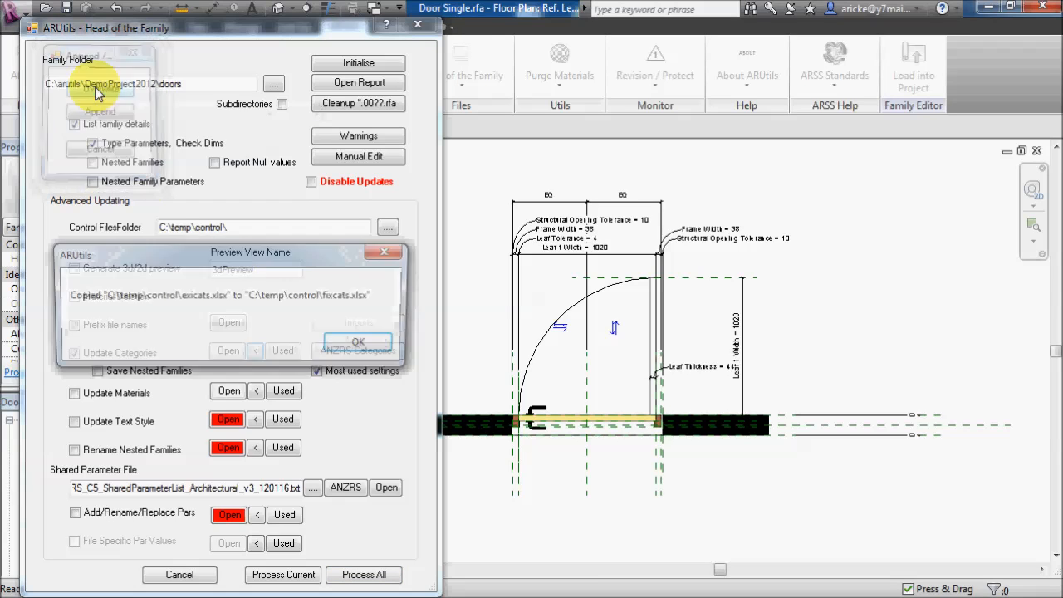
pyautogui.click(370, 347)
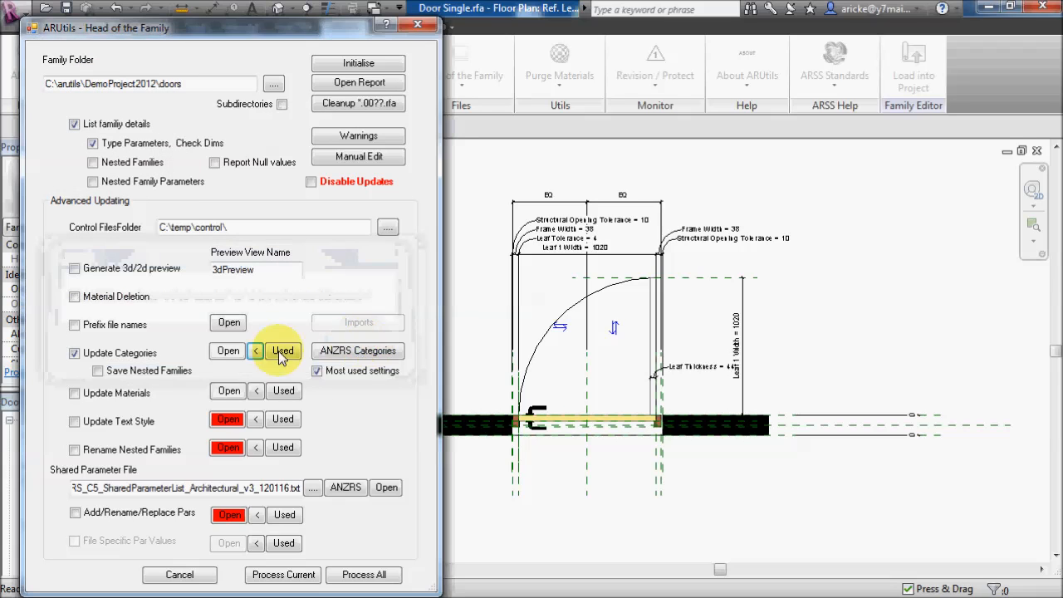
pyautogui.click(228, 351)
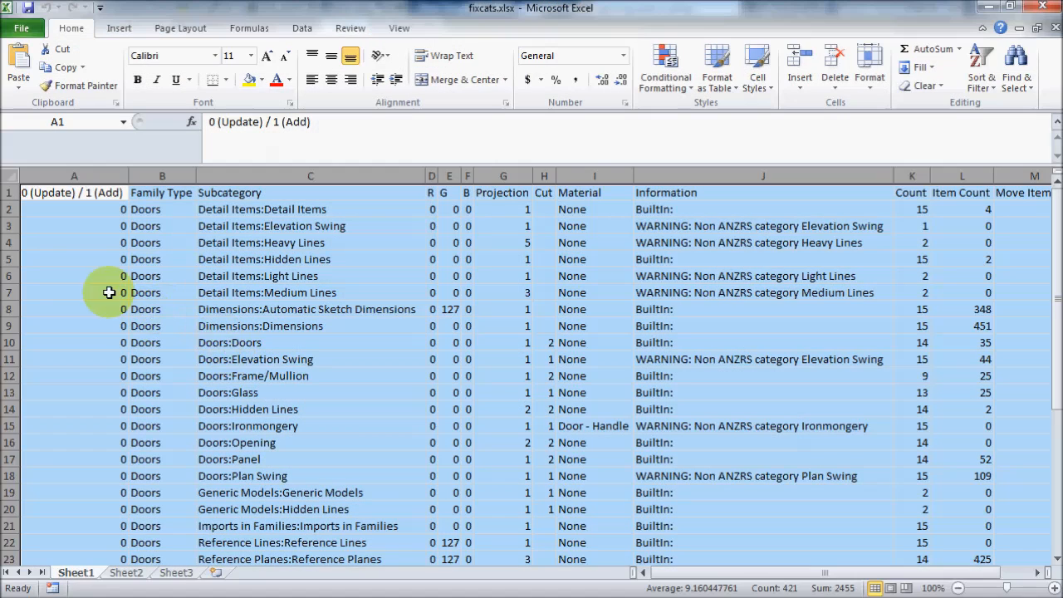
# - Delete the Detail Items and Dimensions rows, rows 2 to 9, from the category control sheet
pyautogui.click(6, 213)
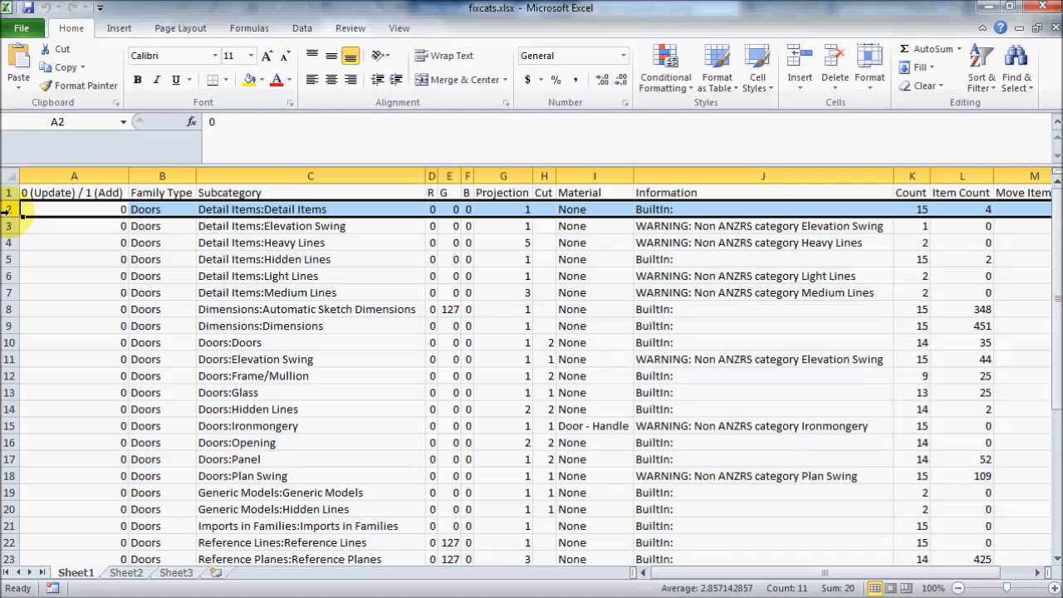
pyautogui.click(5, 212)
pyautogui.moveTo(5, 213); pyautogui.dragTo(9, 324)
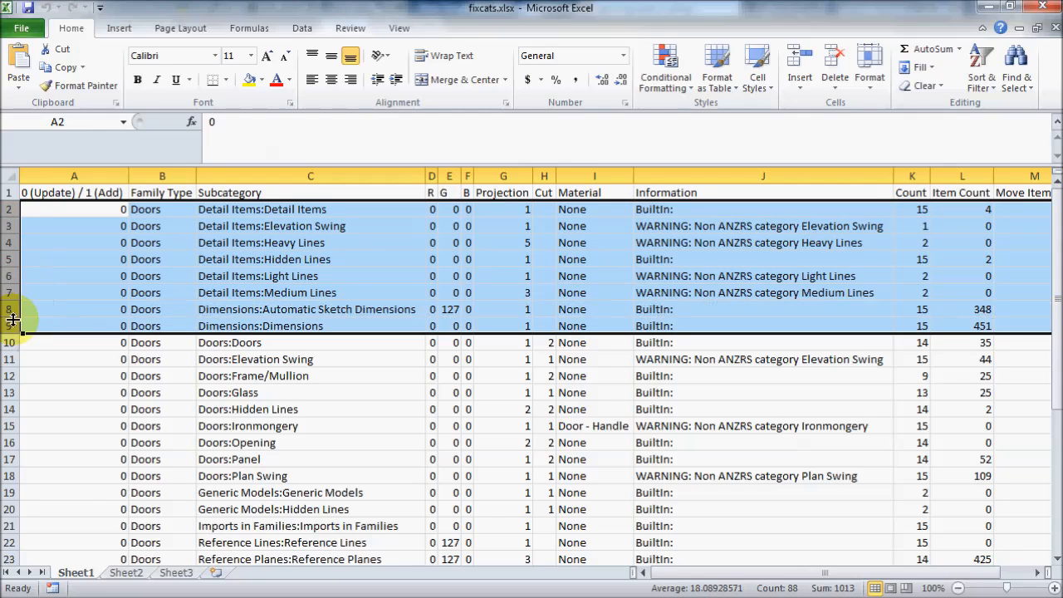
pyautogui.rightClick(8, 325)
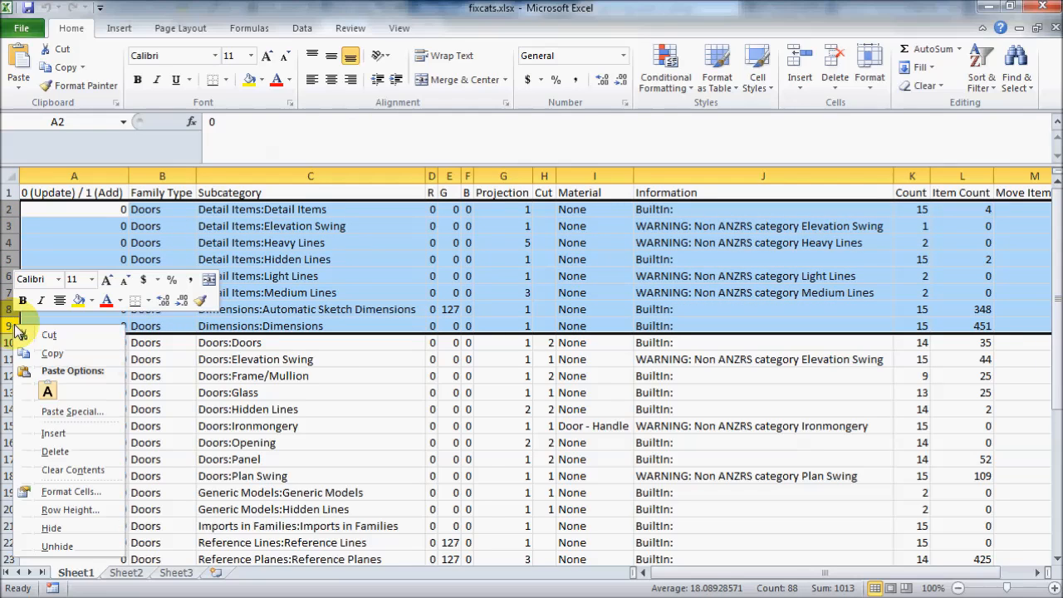
pyautogui.click(65, 451)
# - Delete all rows below Doors:Plan Swing, from Generic Models:Generic Models through Walls:Walls
pyautogui.scroll(-3, 67, 450)
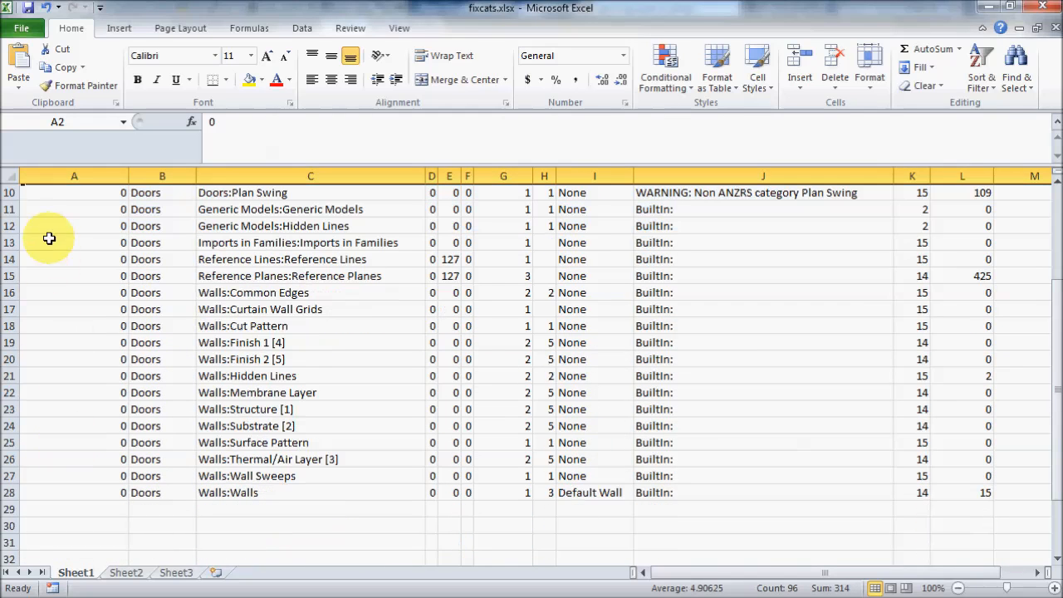
pyautogui.moveTo(6, 209); pyautogui.dragTo(10, 496)
pyautogui.rightClick(10, 496)
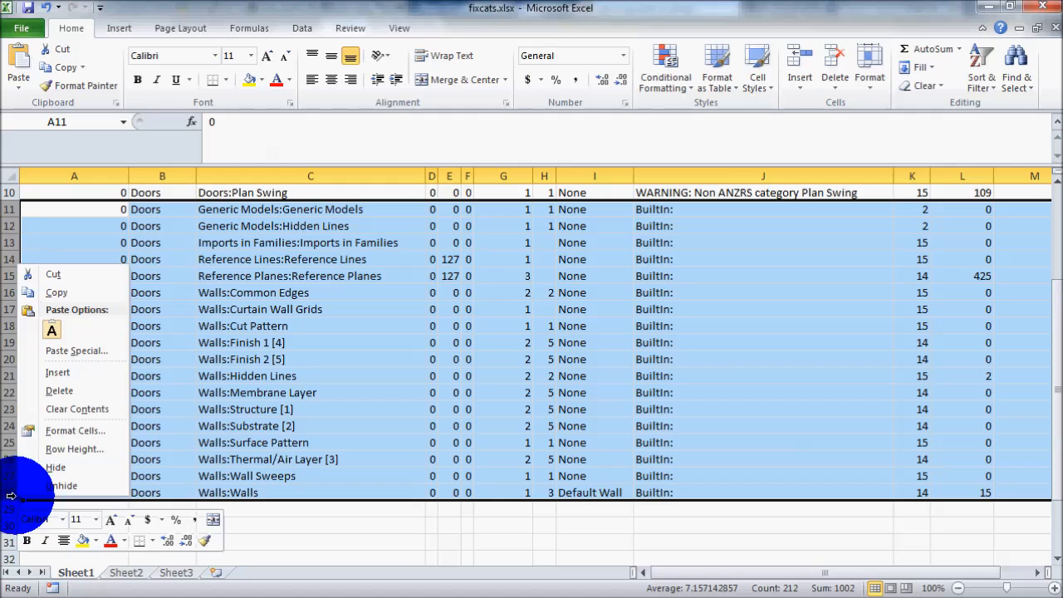
pyautogui.click(59, 390)
# - Fill the Move Items To column with Doors for all door subcategories in rows 2 to 10, then save and close fixcats.xlsx
pyautogui.scroll(1, 336, 436)
pyautogui.scroll(2, 336, 436)
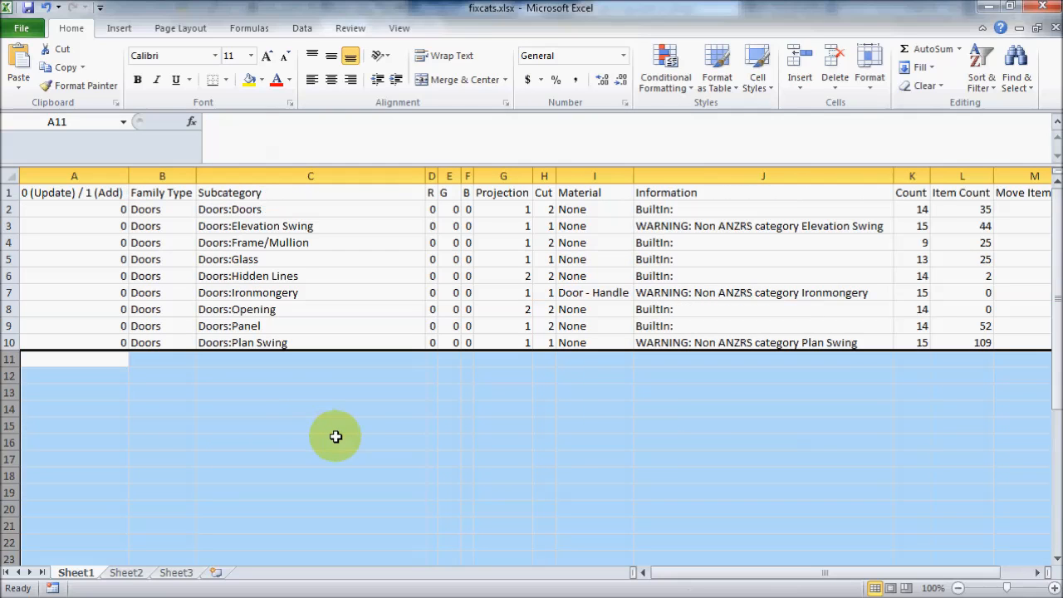
pyautogui.click(1018, 209)
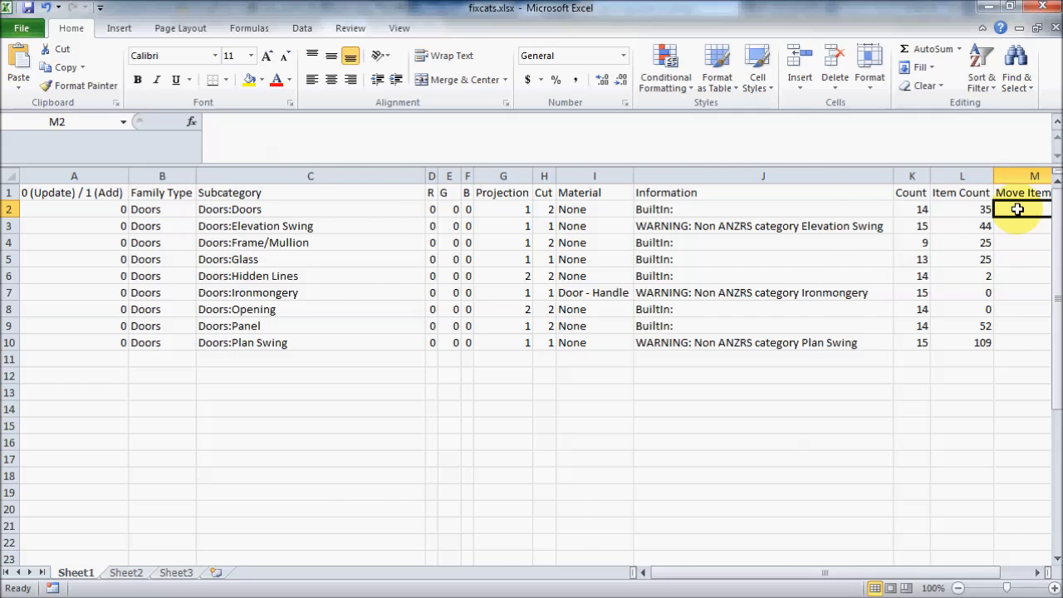
pyautogui.write('Doors')
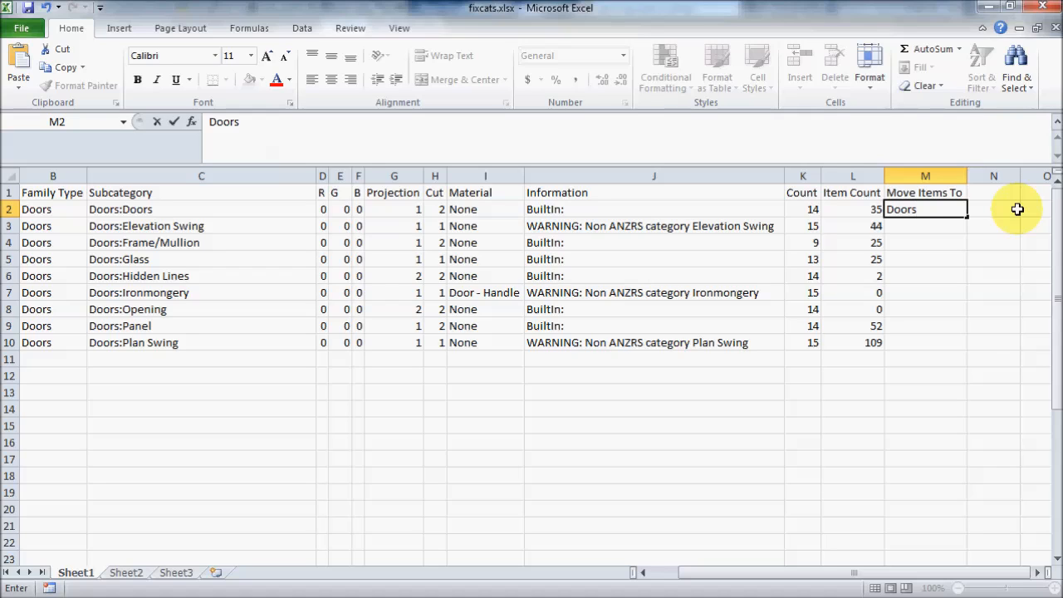
pyautogui.moveTo(968, 218); pyautogui.dragTo(968, 348)
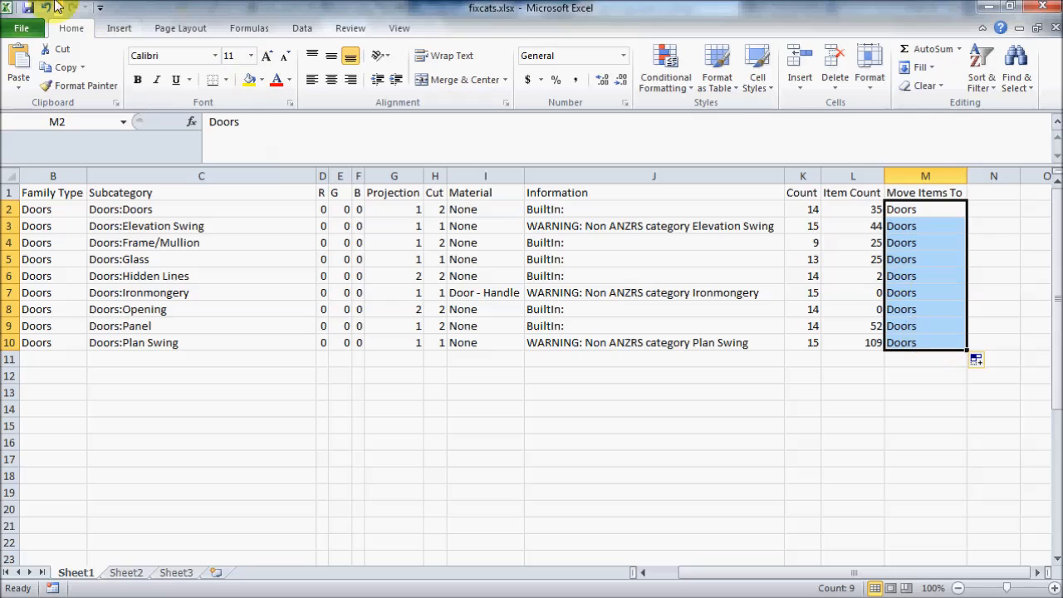
pyautogui.click(28, 7)
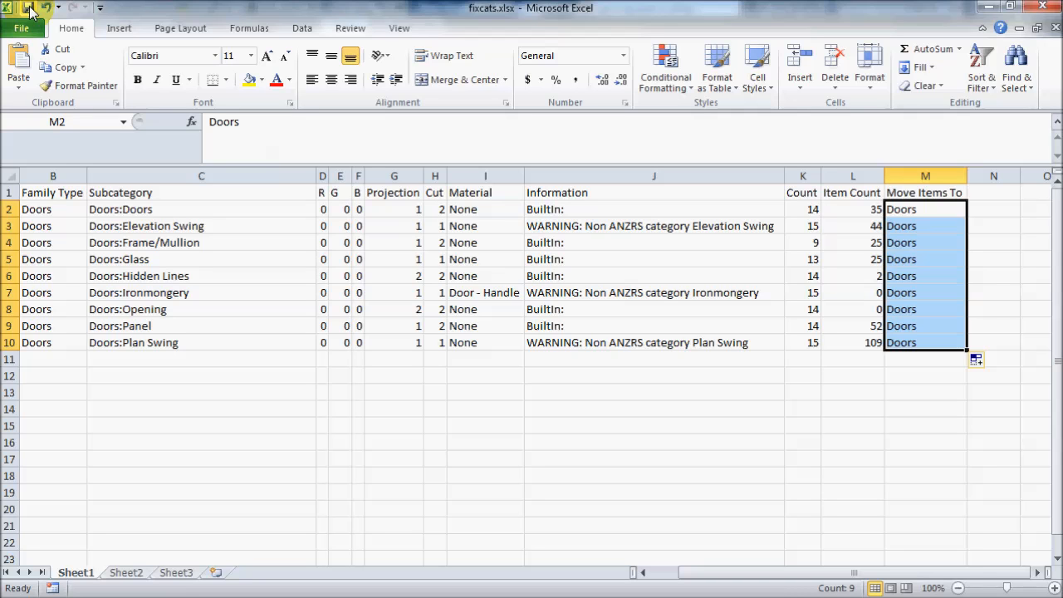
pyautogui.click(1043, 6)
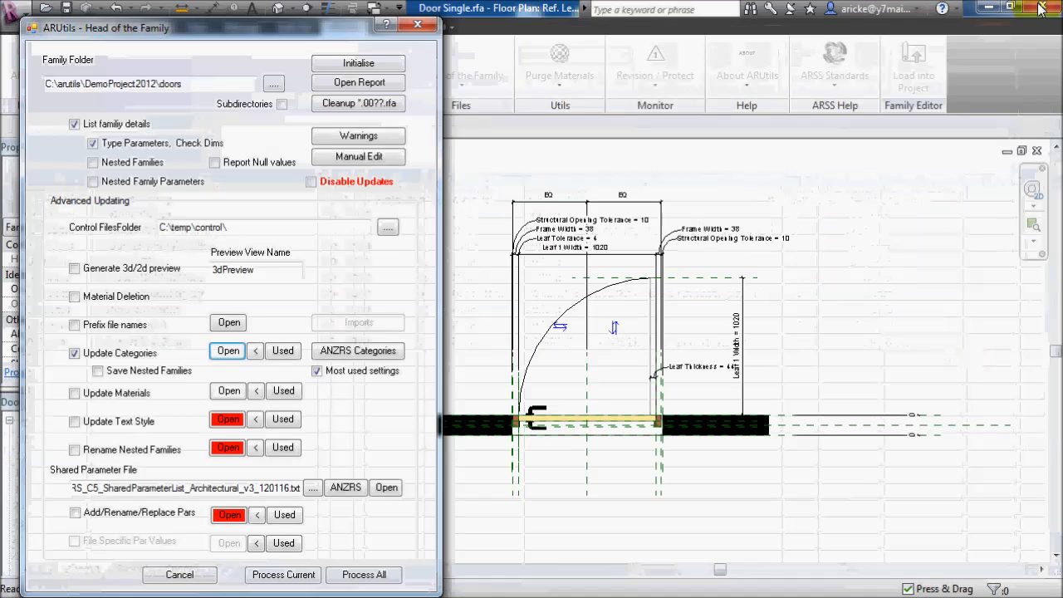
# - Leave Head of the Family and hide the Ironmongery, Opening, Panel, Plan Swing and UniqueCategory subcategories in the Ref. Level view
pyautogui.click(417, 26)
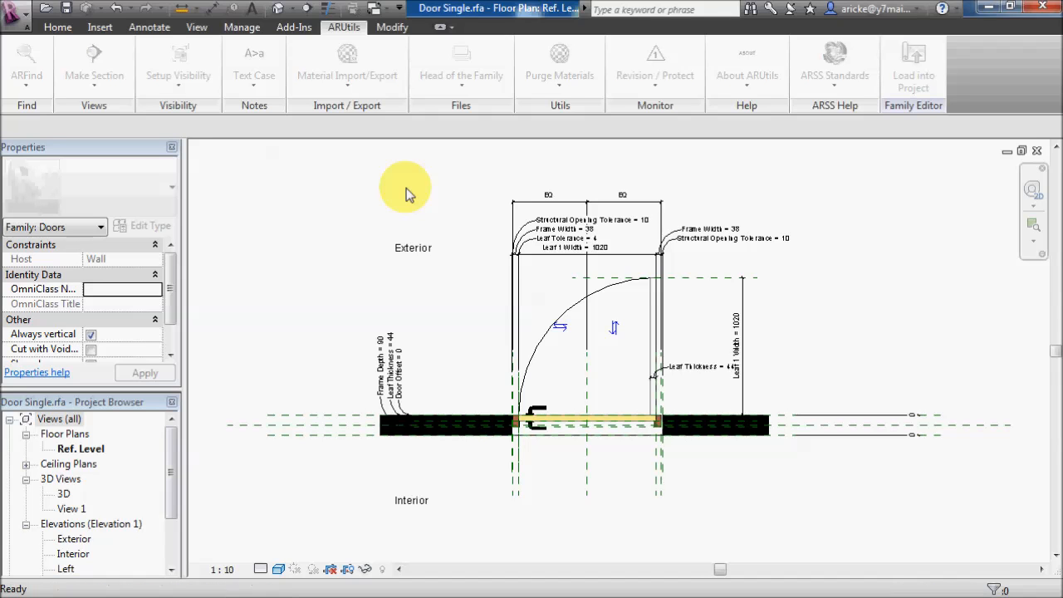
pyautogui.moveTo(359, 77); pyautogui.dragTo(240, 50)
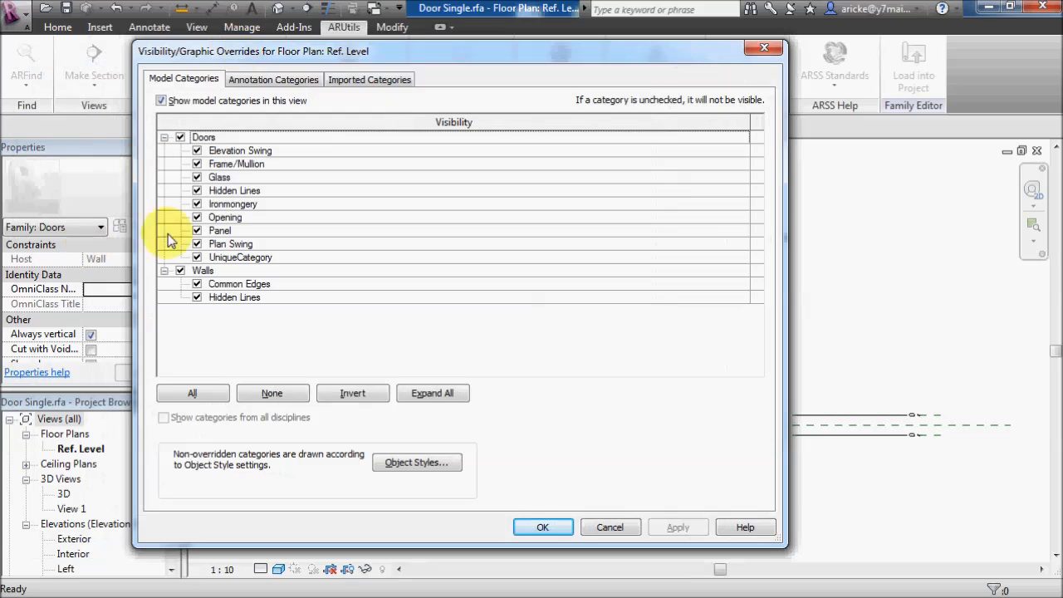
pyautogui.click(197, 204)
pyautogui.click(197, 216)
pyautogui.click(196, 230)
pyautogui.click(197, 244)
pyautogui.click(197, 257)
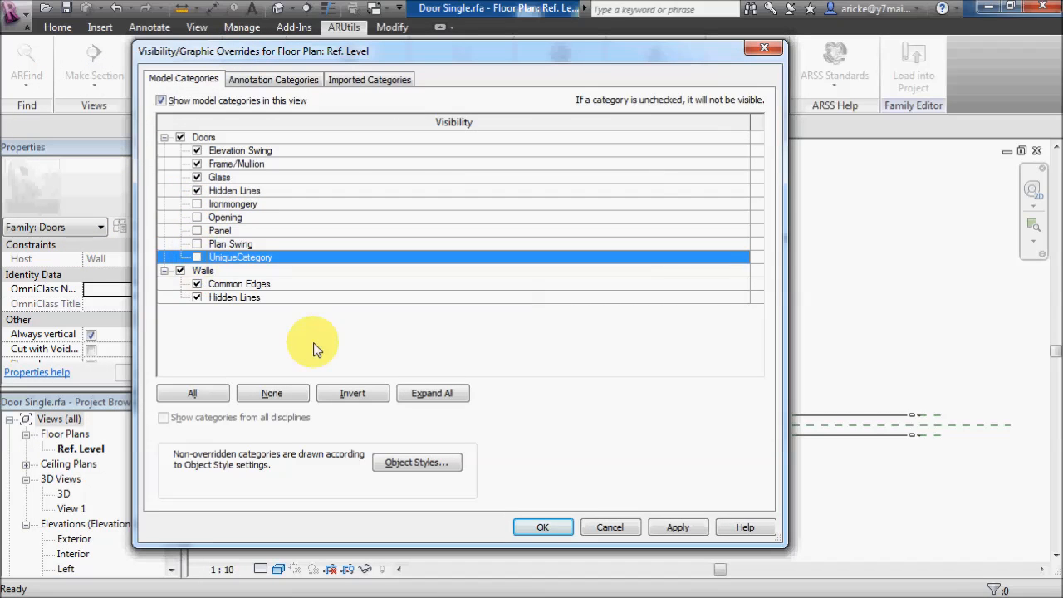
pyautogui.click(691, 530)
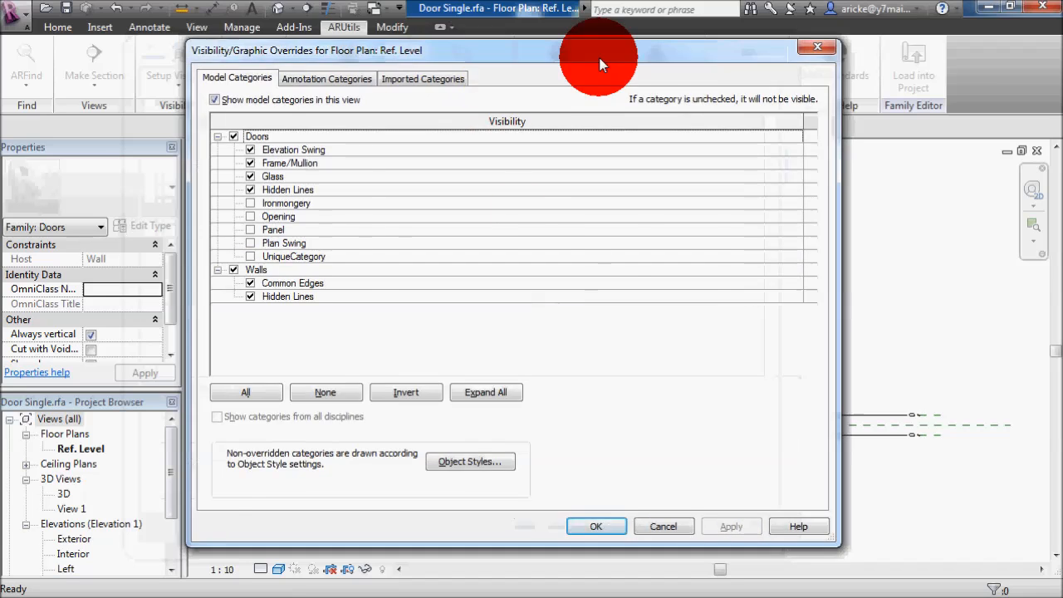
pyautogui.click(764, 48)
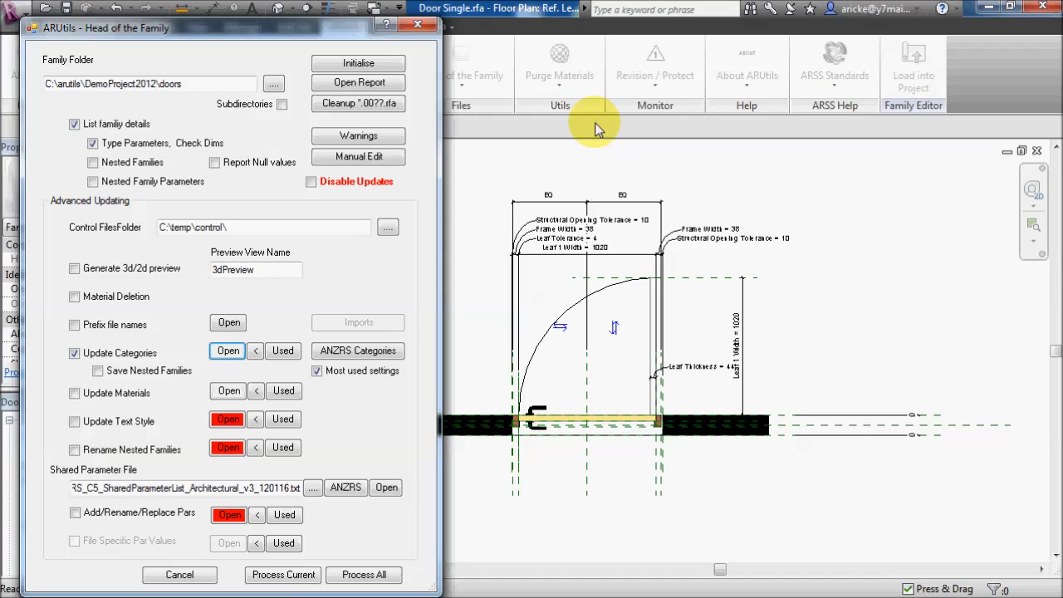
# - Process only the current Door Single family with the edited category control file, then dismiss the log and close Head of the Family
pyautogui.click(284, 575)
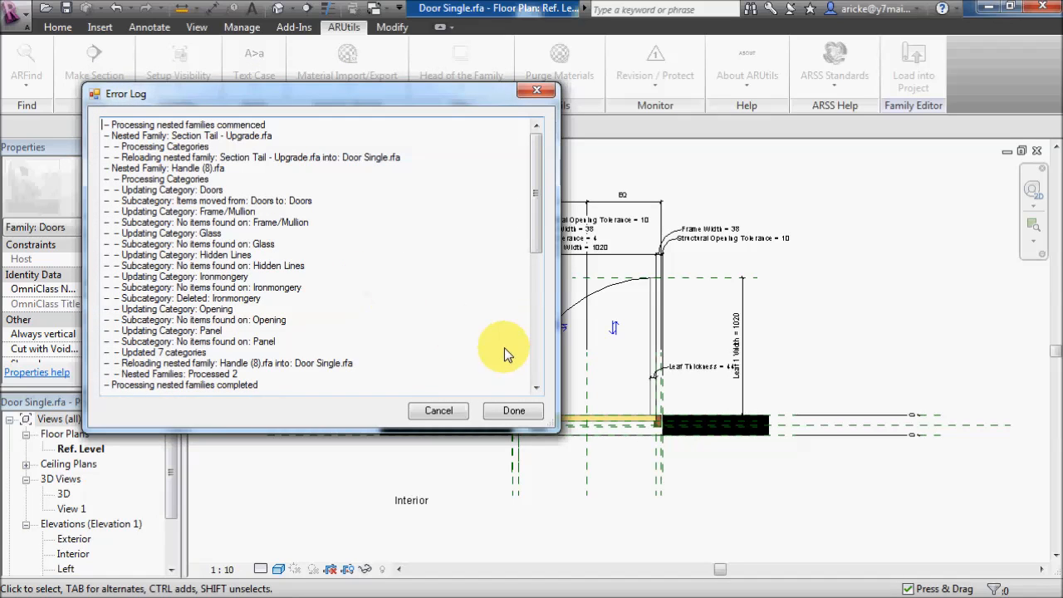
pyautogui.click(513, 411)
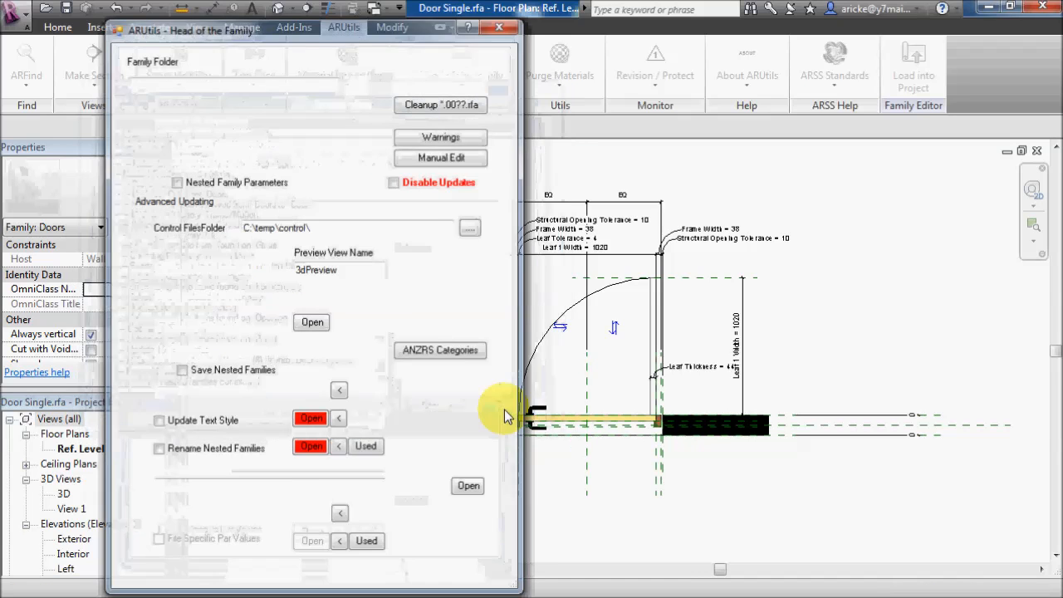
pyautogui.click(499, 26)
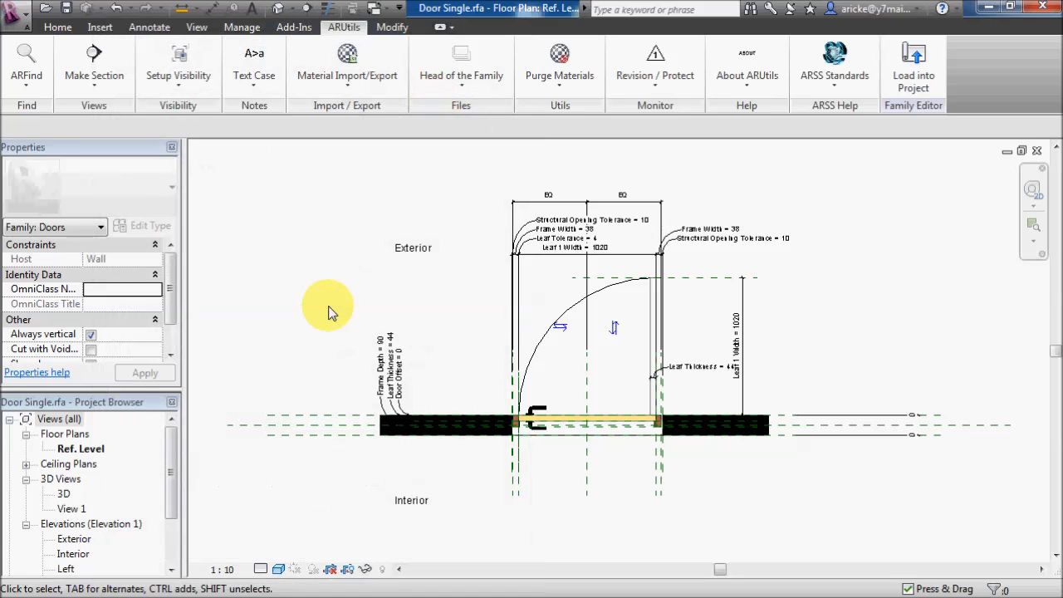
# - In the Ref. Level view's visibility overrides, hide Walls and every subcategory while keeping only the main Doors category visible
pyautogui.press('g')
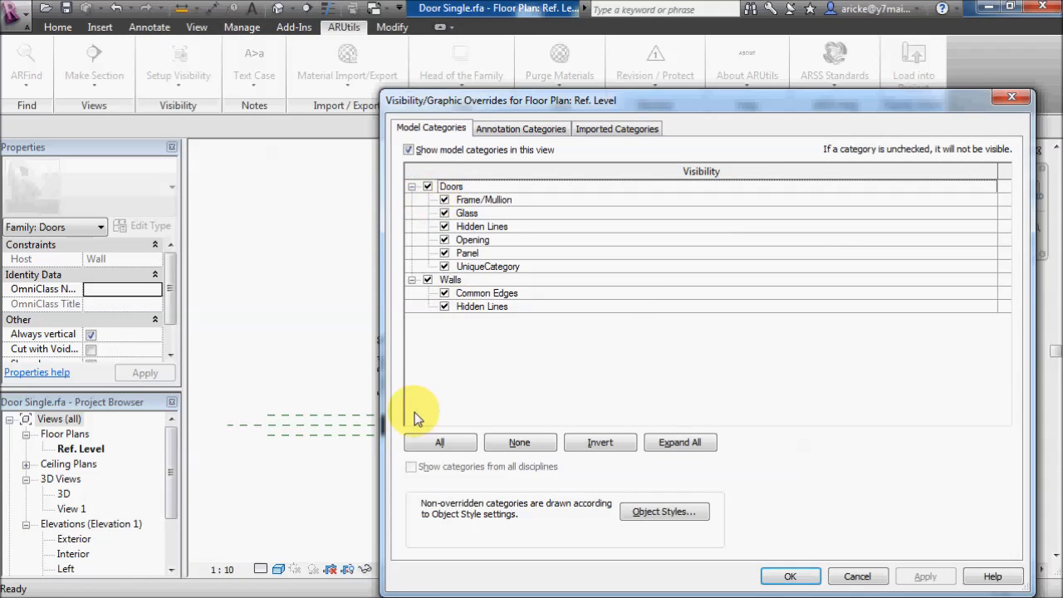
pyautogui.click(438, 442)
pyautogui.click(428, 186)
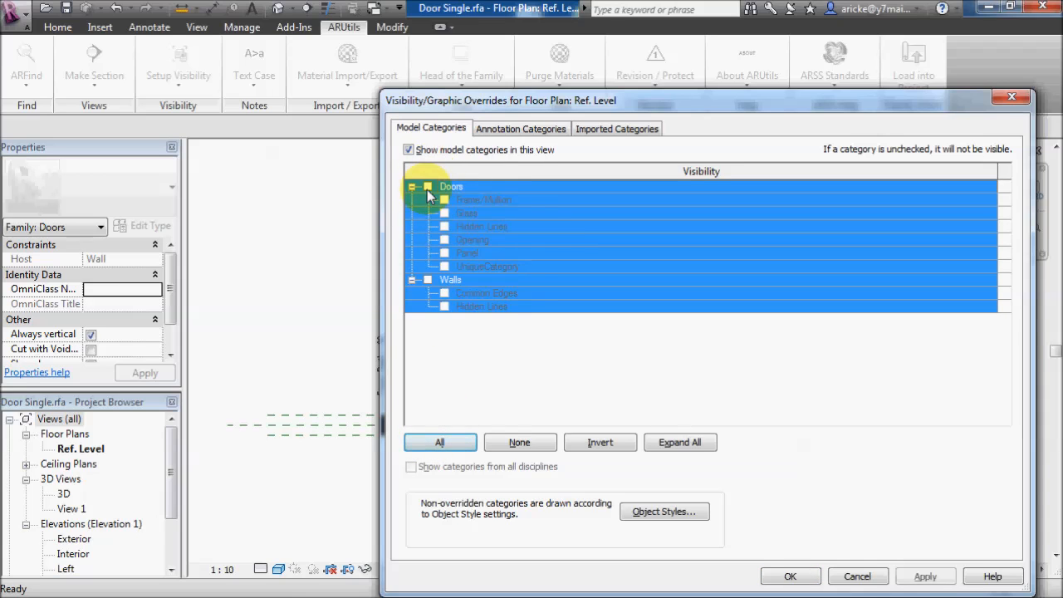
pyautogui.click(476, 227)
pyautogui.click(428, 187)
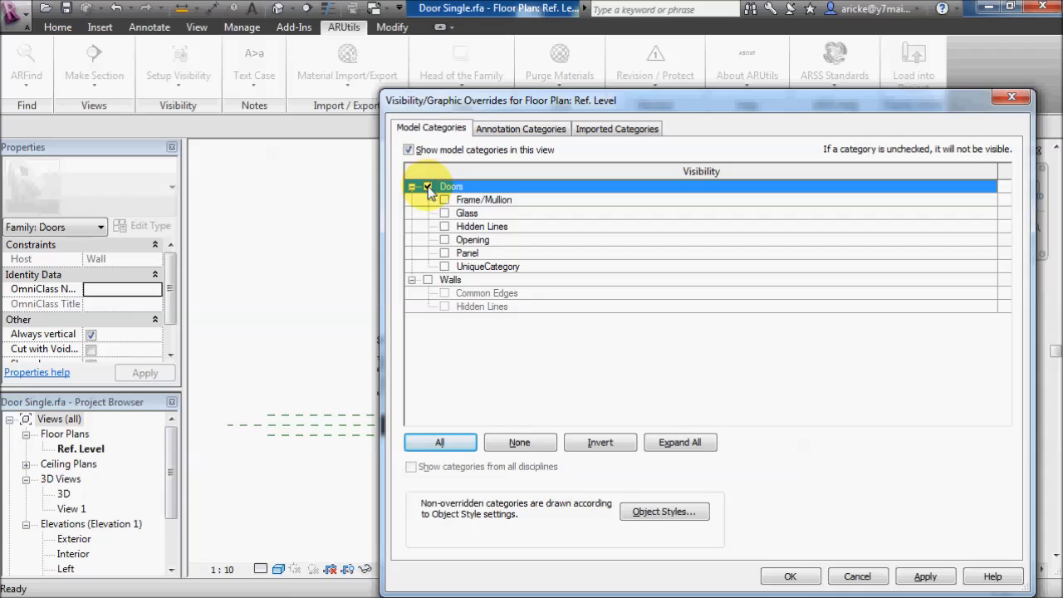
pyautogui.click(428, 187)
pyautogui.click(428, 187)
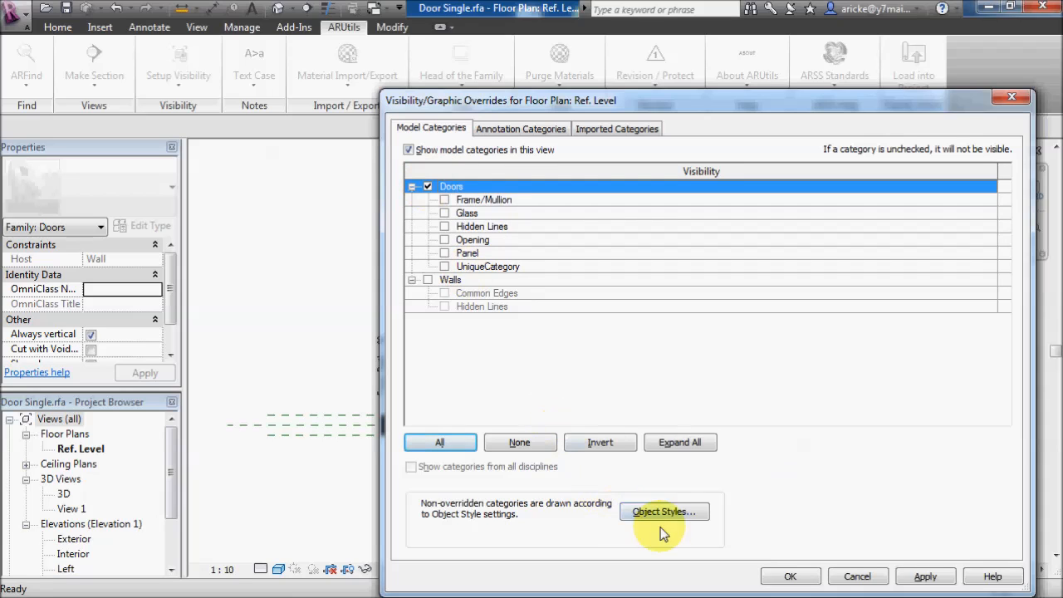
pyautogui.click(908, 576)
pyautogui.click(795, 576)
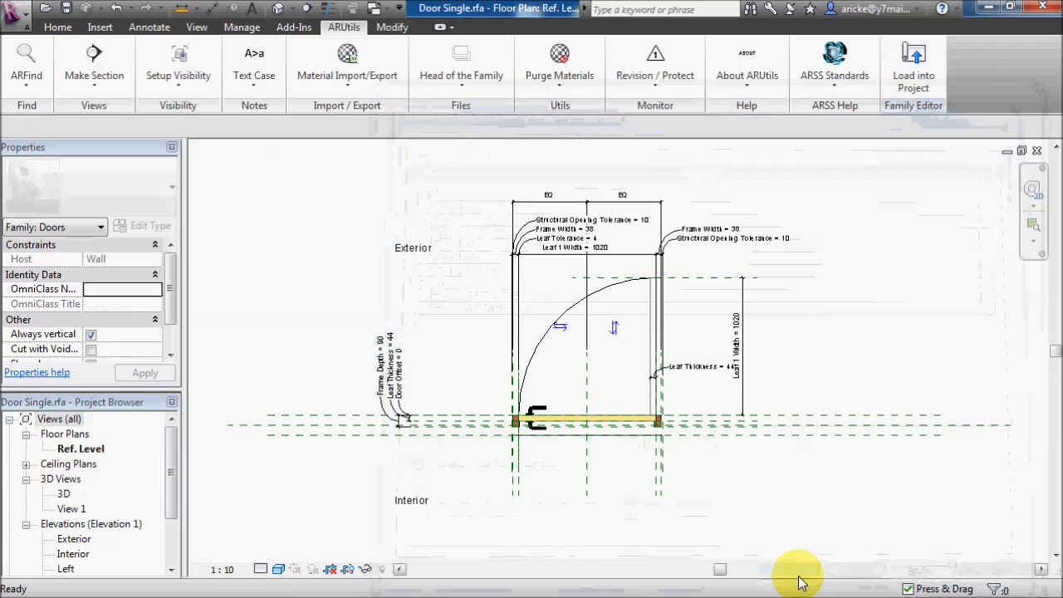